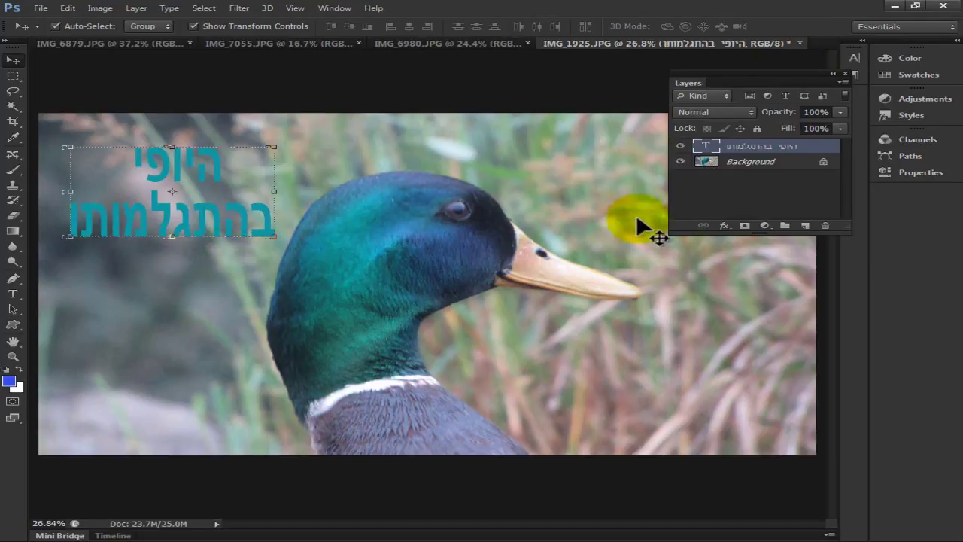
Add a Pattern Overlay layer style to the Hebrew text layer.
click(724, 225)
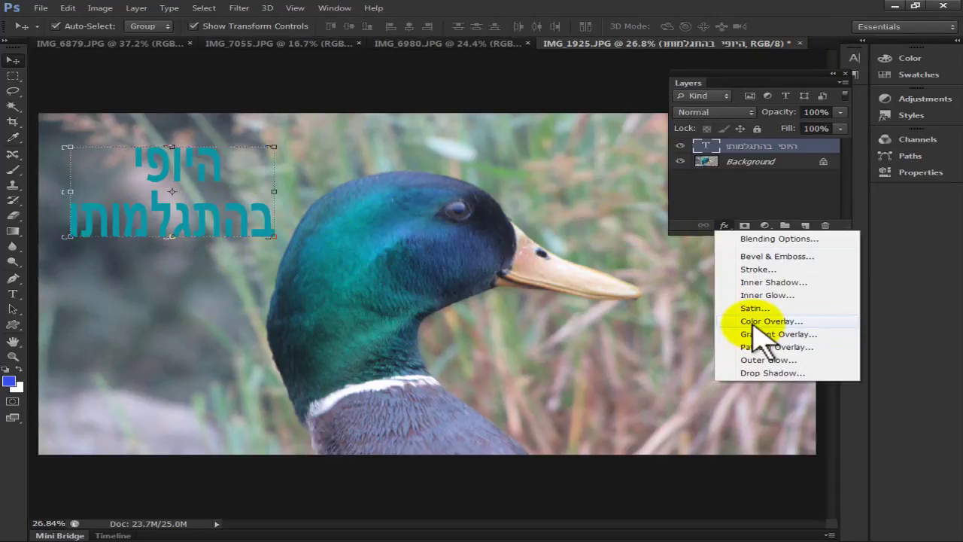
click(741, 226)
drag(197, 117, 443, 118)
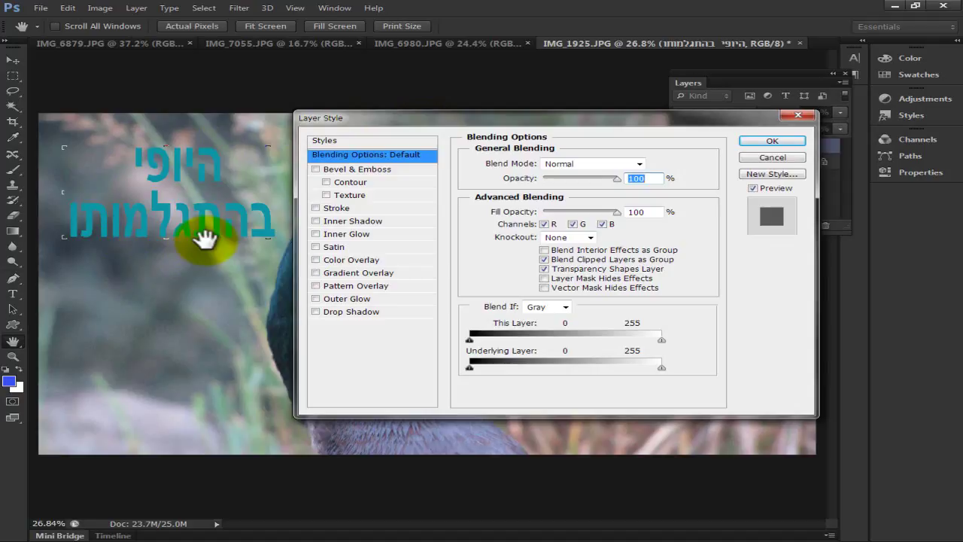
click(340, 287)
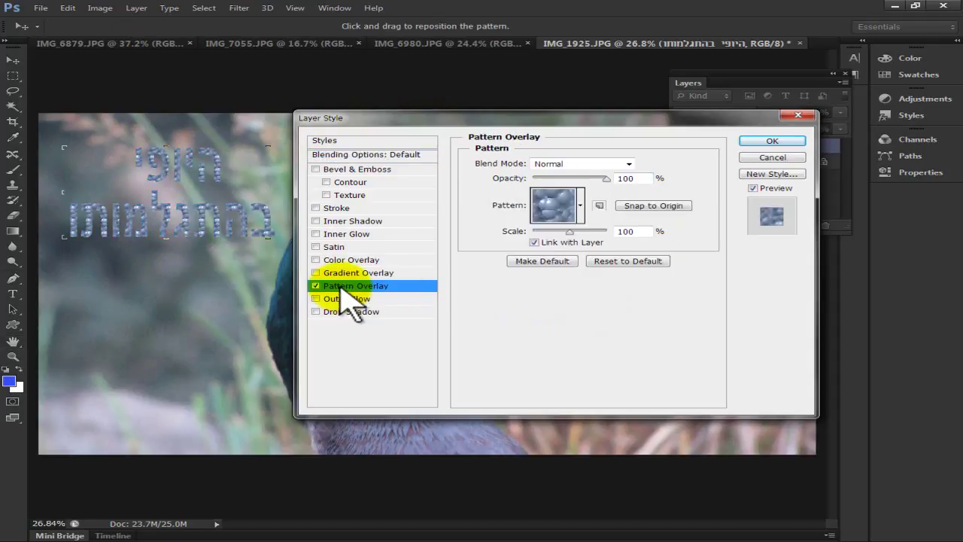
Append the Rock Patterns set to the available overlay patterns.
click(580, 208)
mouse_move(625, 277)
mouse_down()
mouse_move(629, 241)
mouse_move(625, 280)
mouse_up()
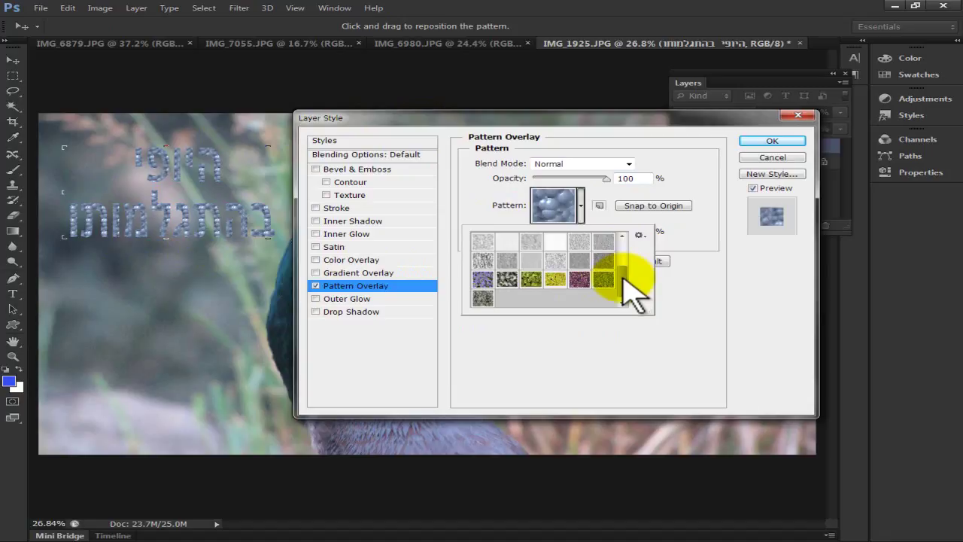
click(638, 235)
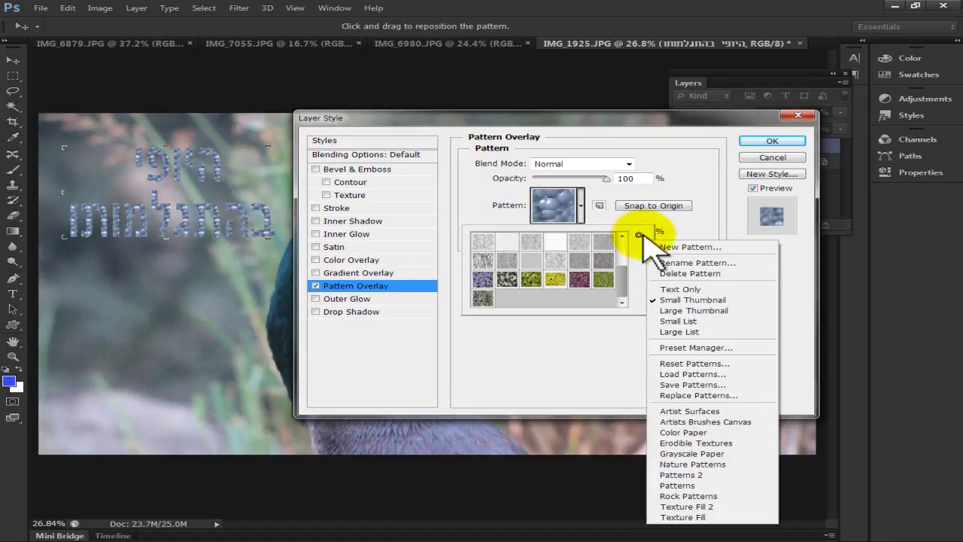
click(688, 495)
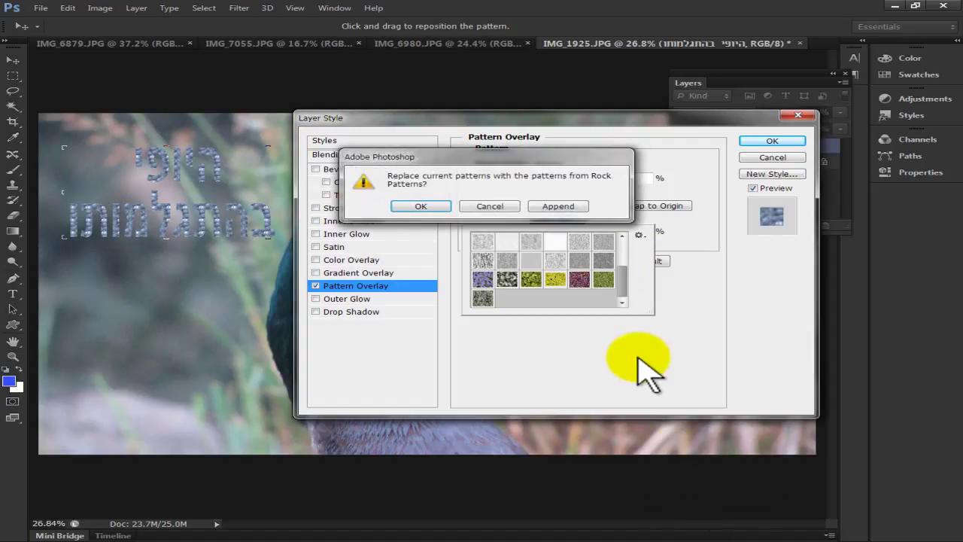
click(558, 207)
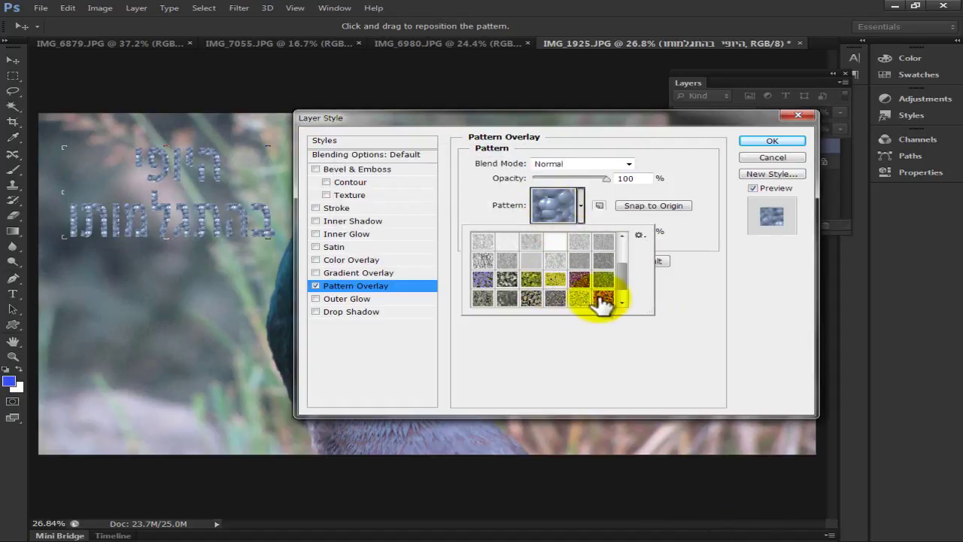
Try several rock patterns on the text, finally choosing a gray, streaky texture for the overlay.
click(603, 298)
click(579, 299)
click(555, 299)
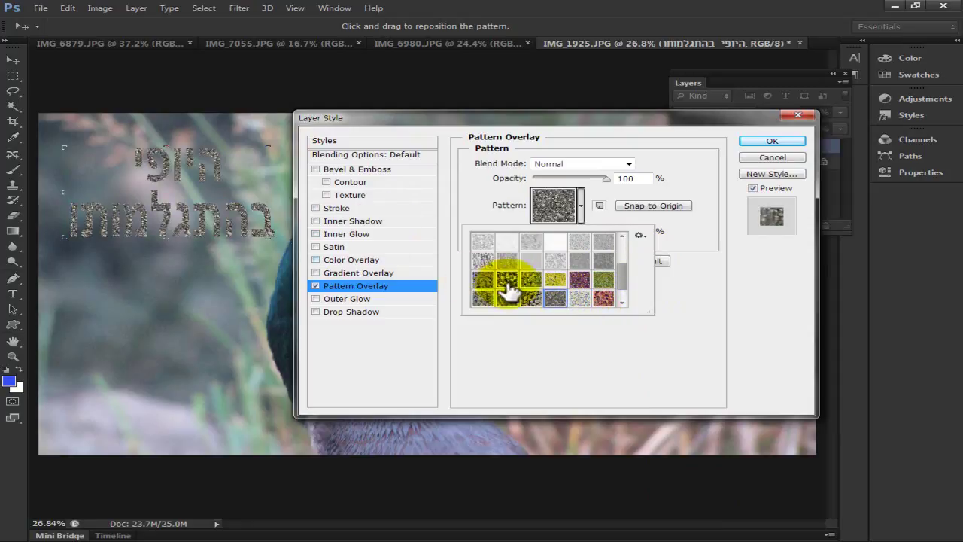
click(531, 298)
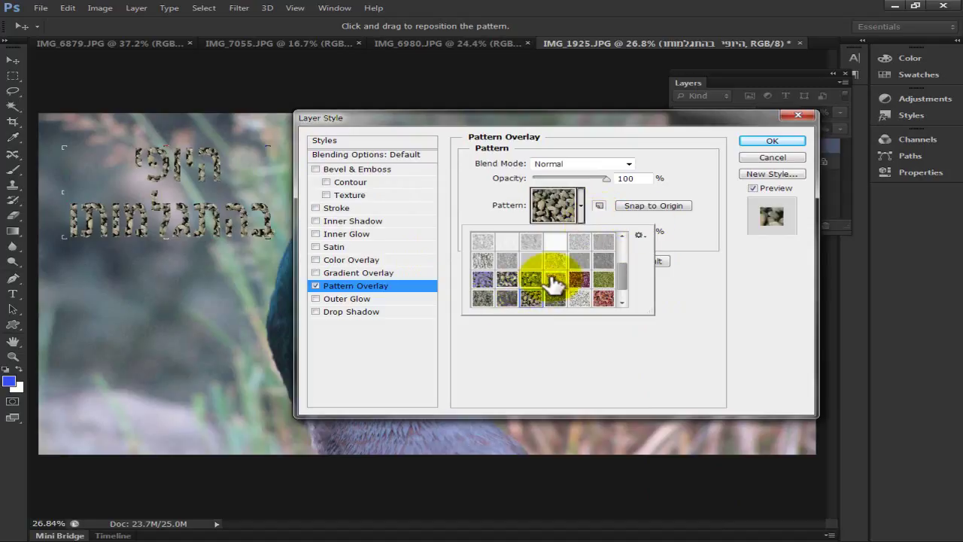
click(531, 263)
click(507, 261)
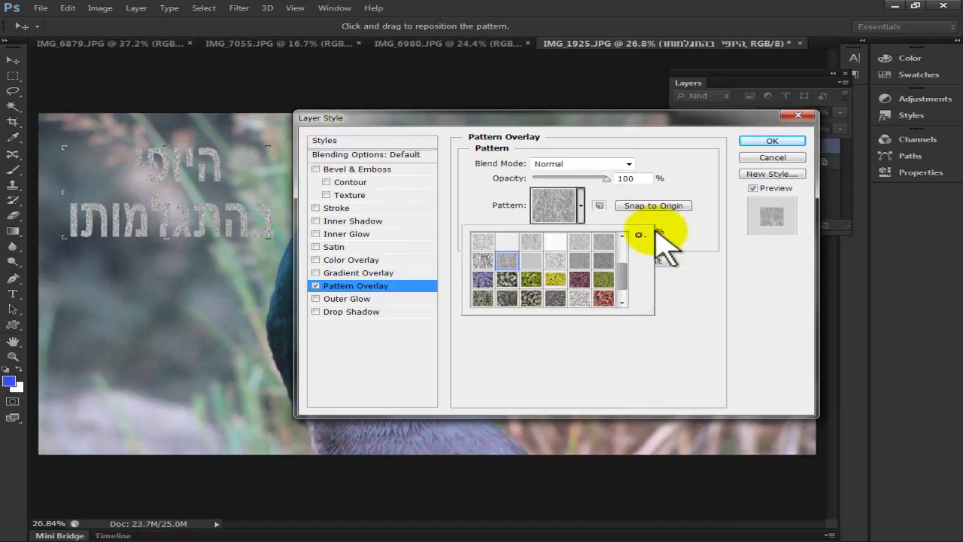
click(681, 244)
Set the pattern overlay's scale to 480% and its opacity to 62%.
mouse_move(570, 233)
mouse_down()
mouse_move(607, 236)
mouse_move(541, 236)
mouse_move(585, 235)
mouse_up()
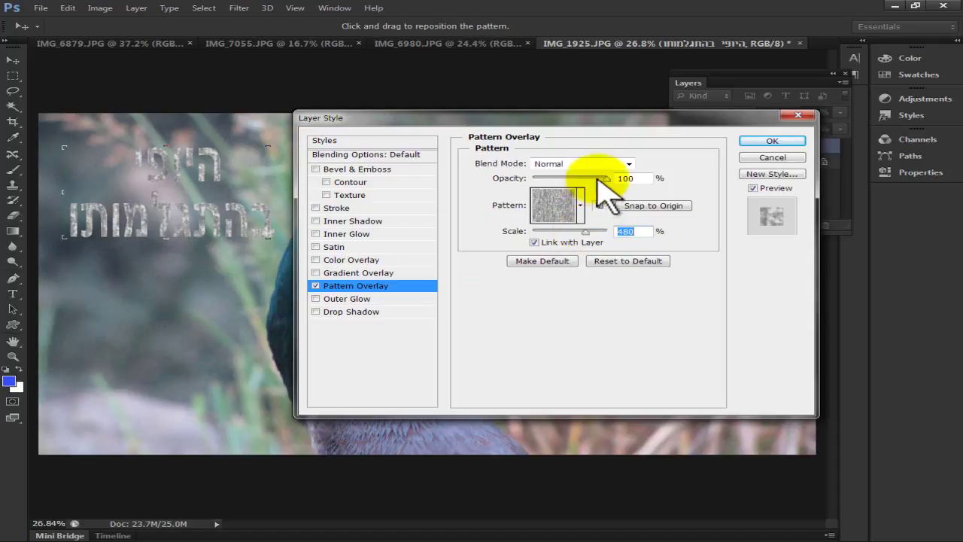
drag(604, 178, 567, 179)
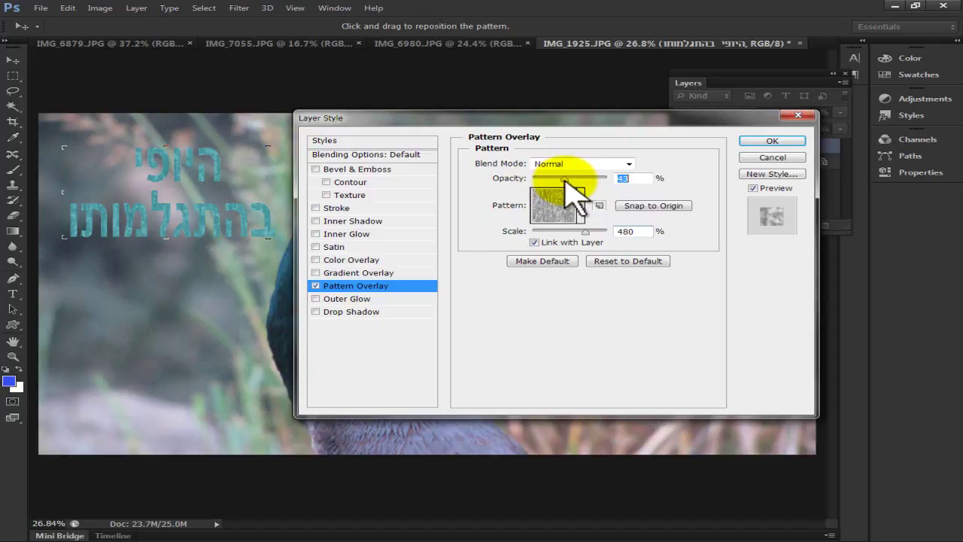
drag(575, 181, 560, 180)
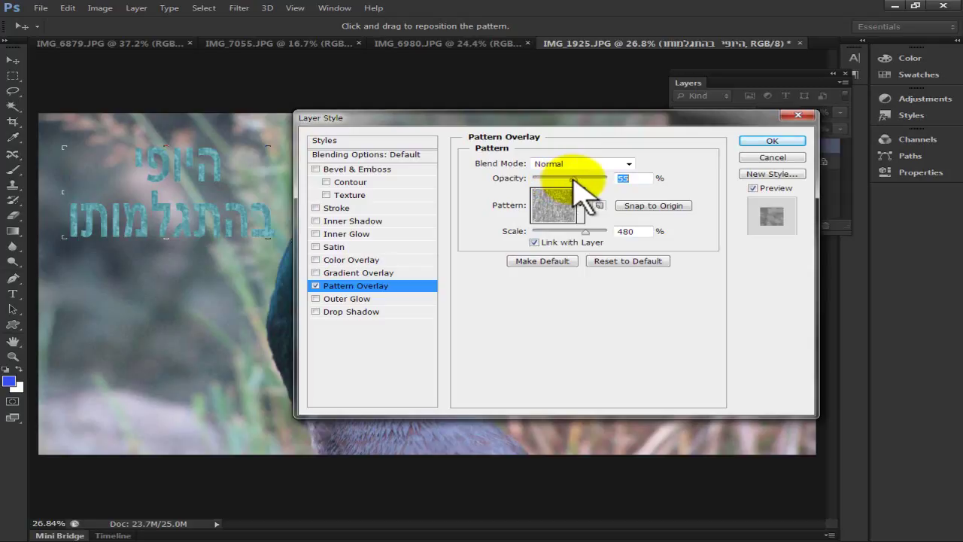
drag(575, 179, 587, 181)
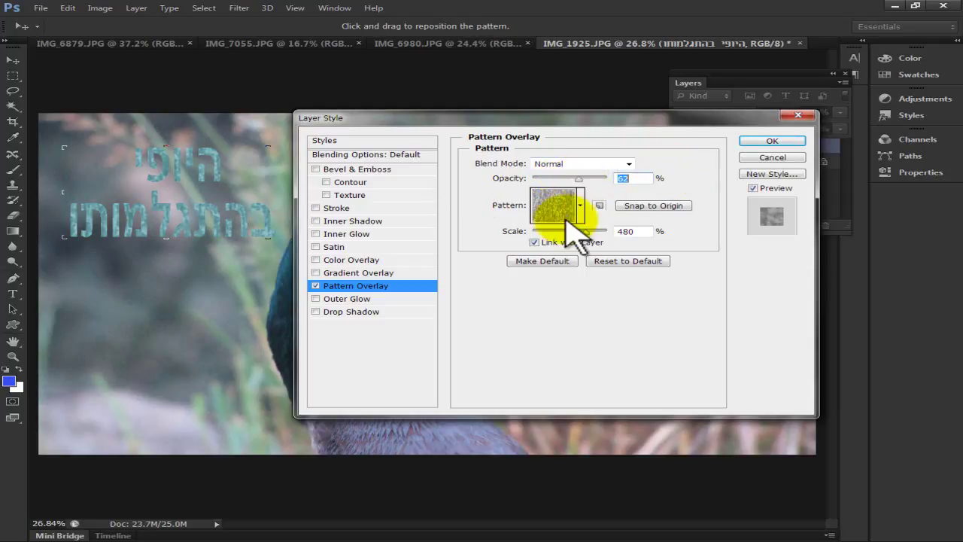
Add a Gradient Overlay to the text, trying the blue-red-yellow preset and choosing the violet-green-orange one.
click(370, 273)
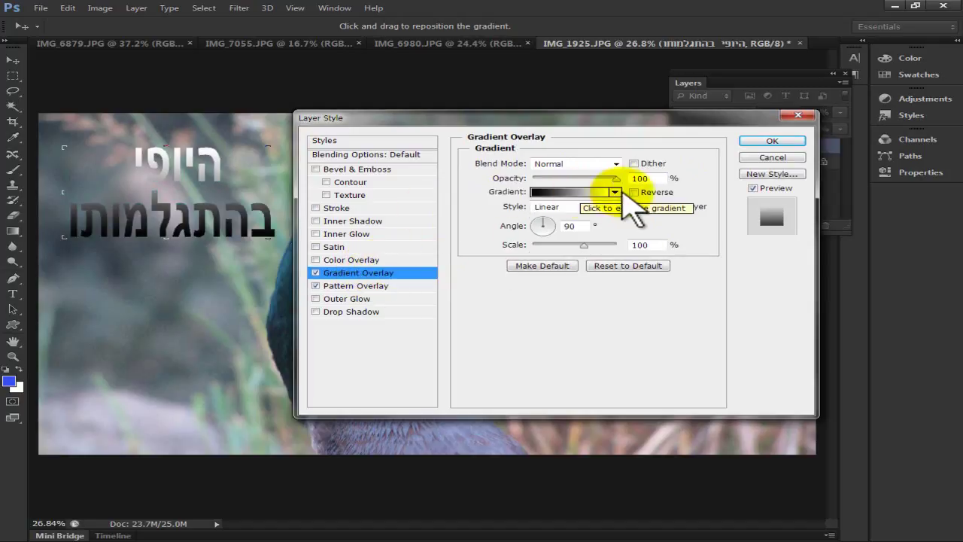
click(615, 193)
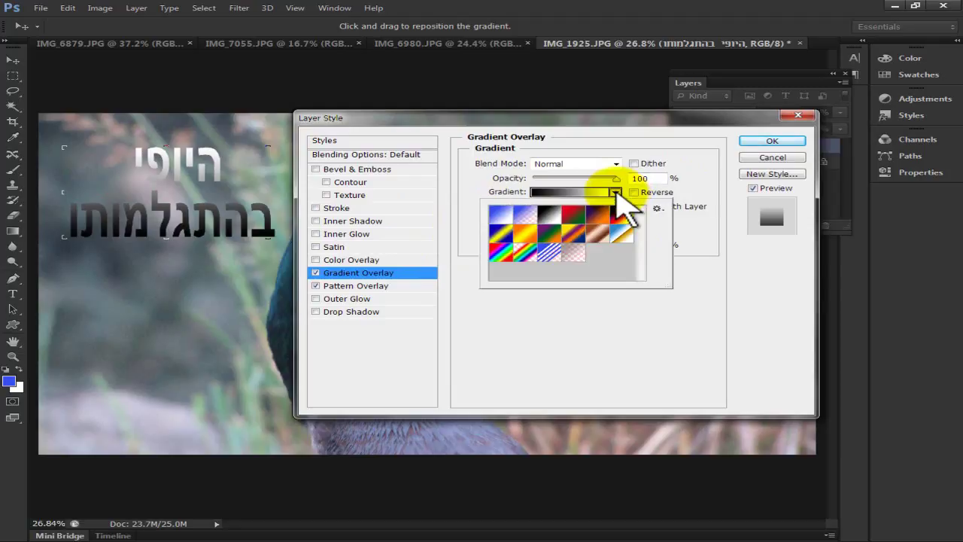
click(621, 214)
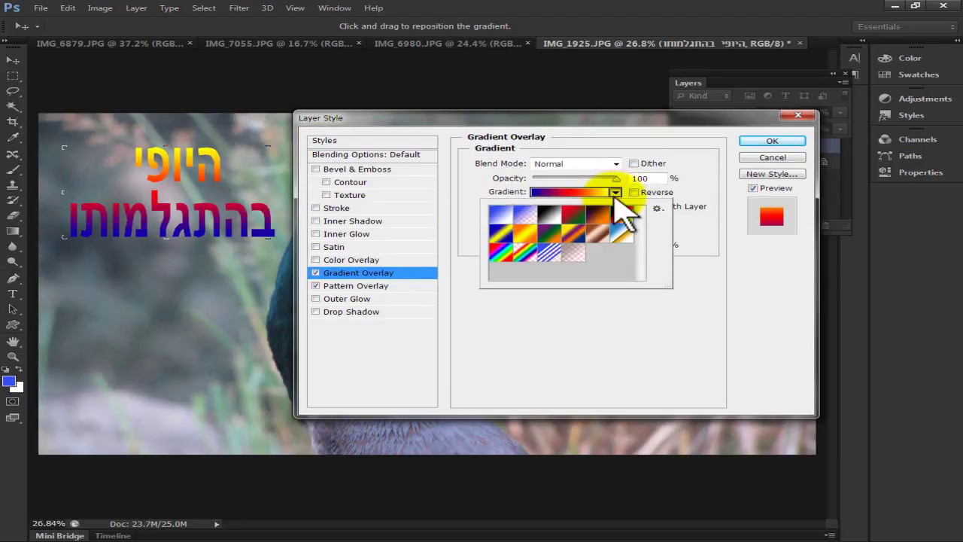
click(616, 192)
click(615, 192)
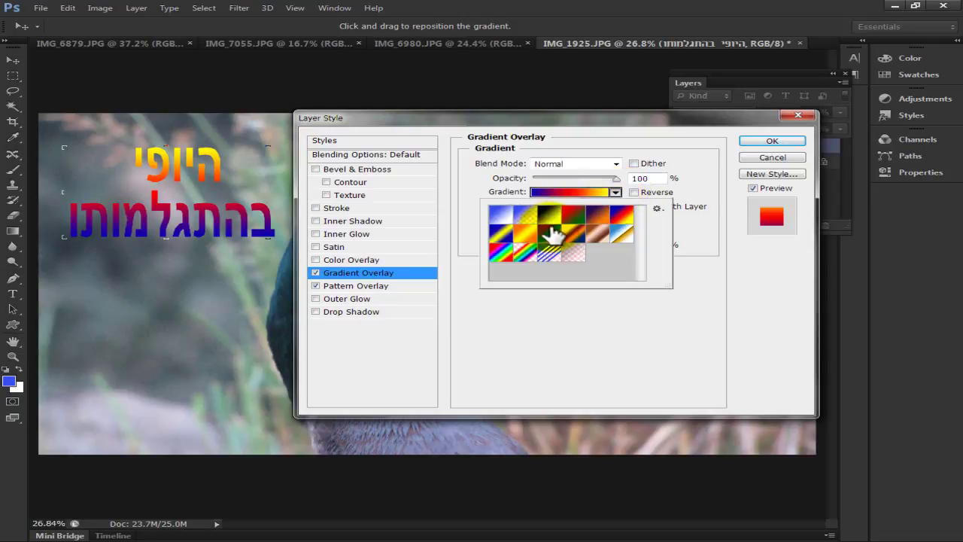
click(548, 238)
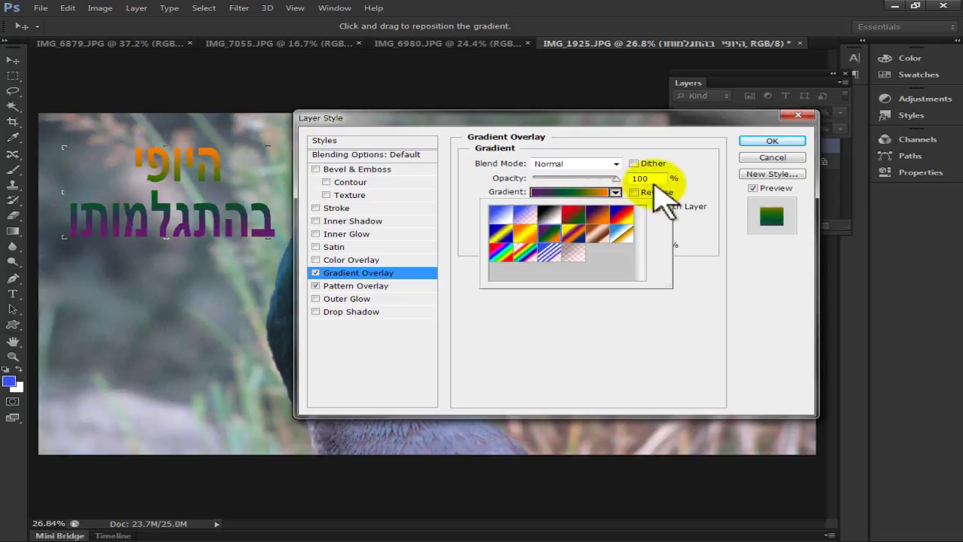
Append the Color Harmonies 1 set to the gradient presets.
click(615, 193)
click(613, 193)
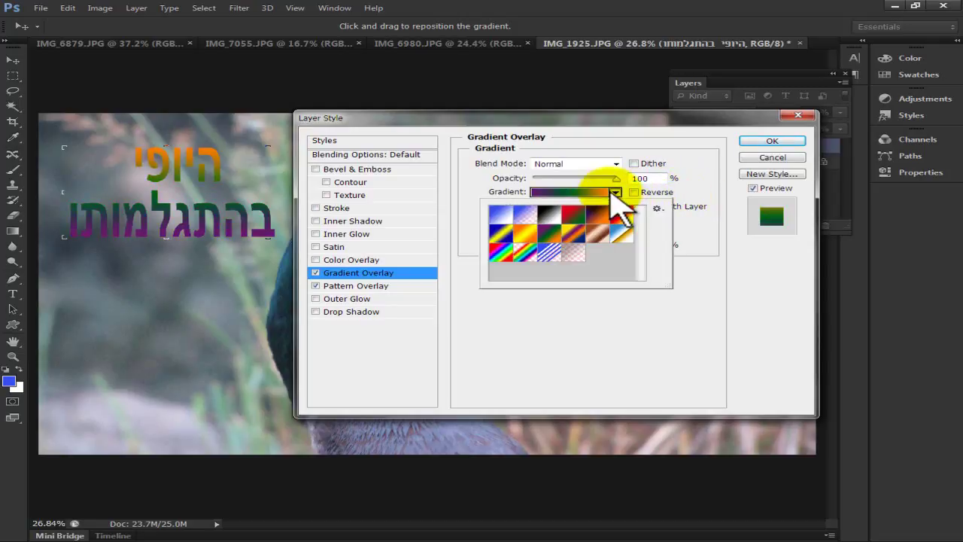
click(615, 193)
click(615, 192)
click(656, 208)
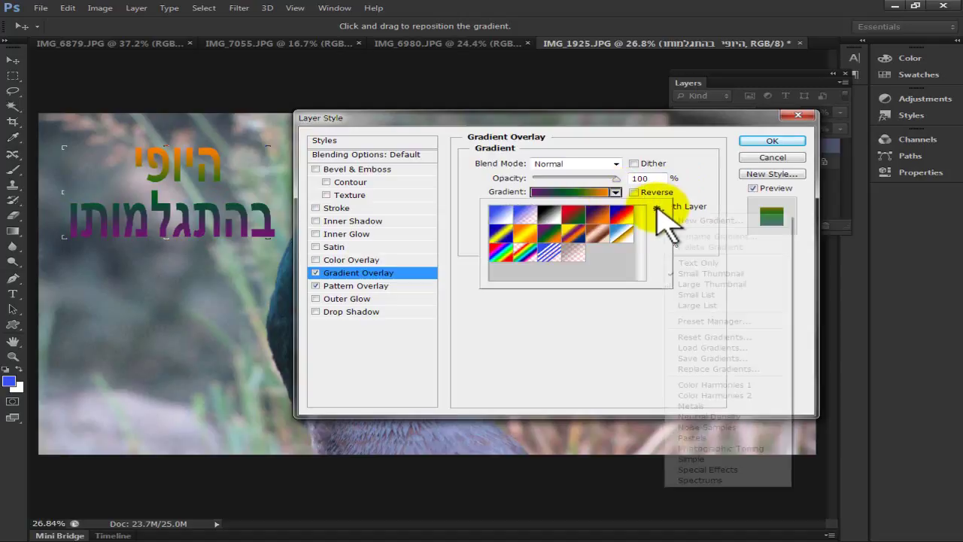
click(696, 385)
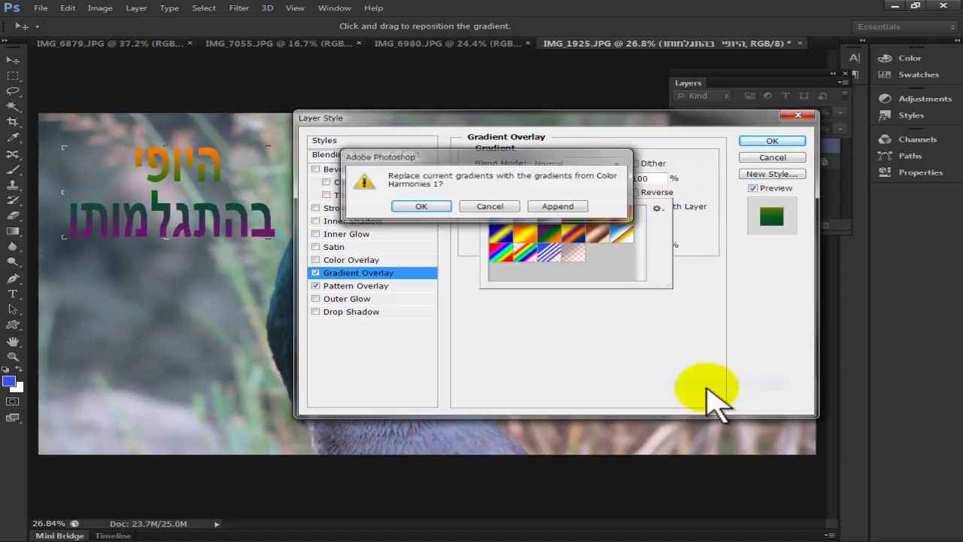
click(561, 207)
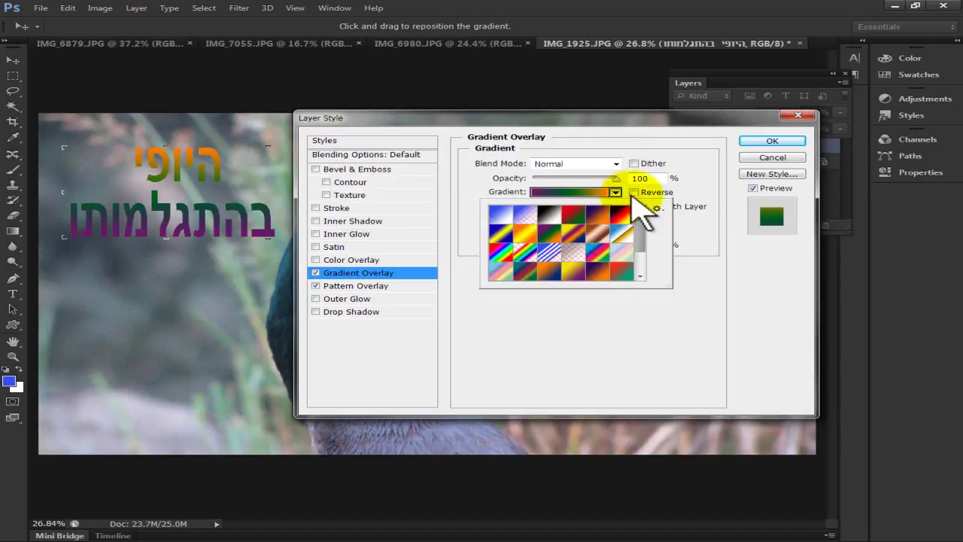
Append the Photographic Toning set to the gradient presets.
click(657, 208)
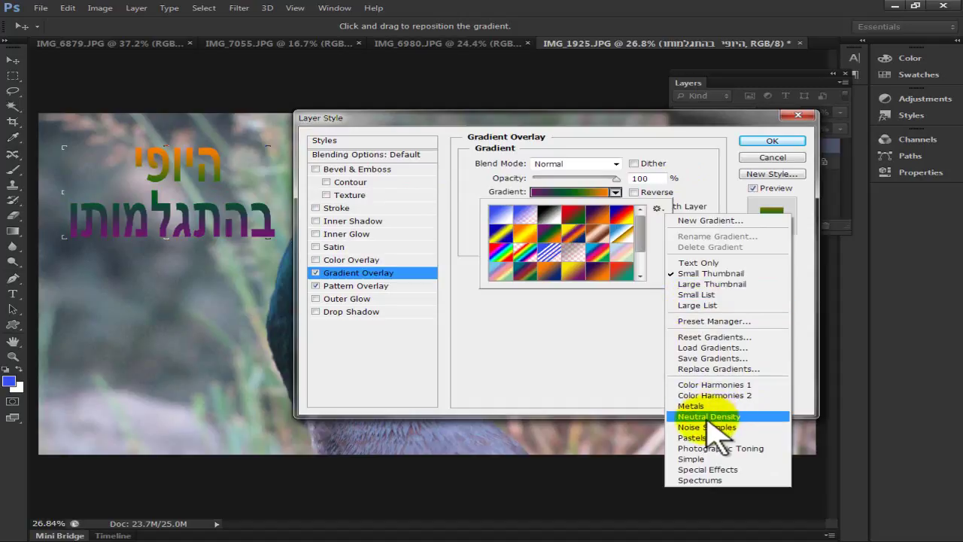
click(737, 448)
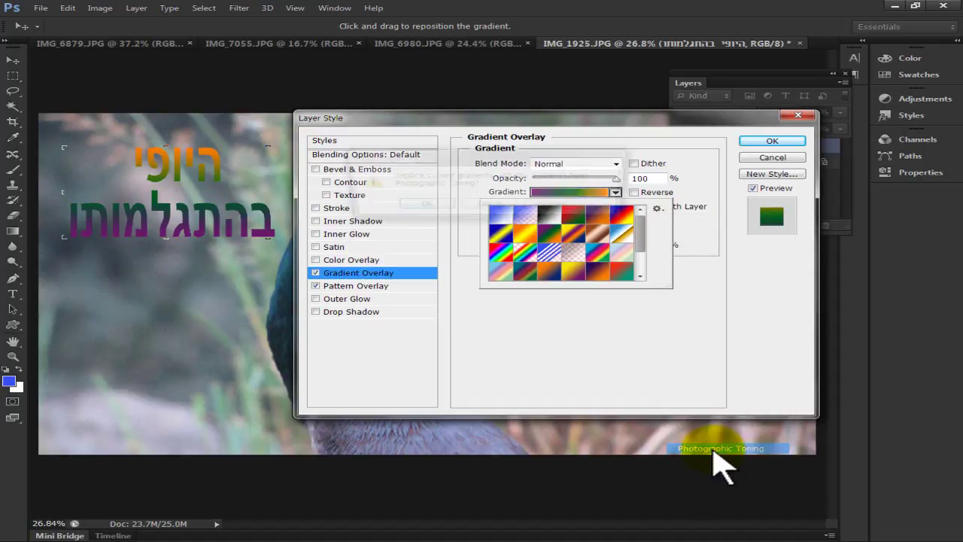
click(559, 206)
Compare several of the added gradients on the text and apply the Yellow-Green, Red-Violet gradient.
mouse_move(639, 226)
mouse_down()
mouse_move(640, 263)
mouse_move(640, 222)
mouse_up()
click(571, 247)
click(547, 250)
click(526, 252)
click(503, 261)
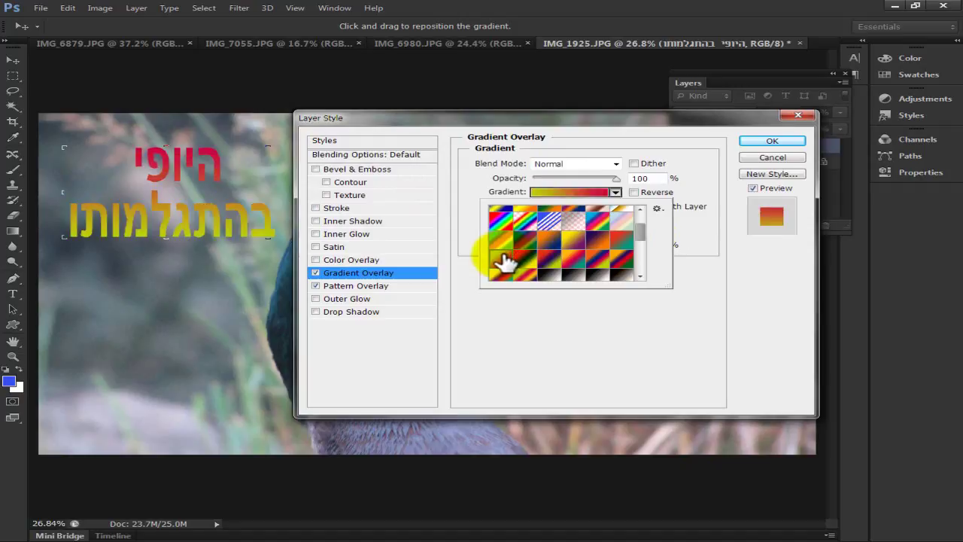
click(743, 258)
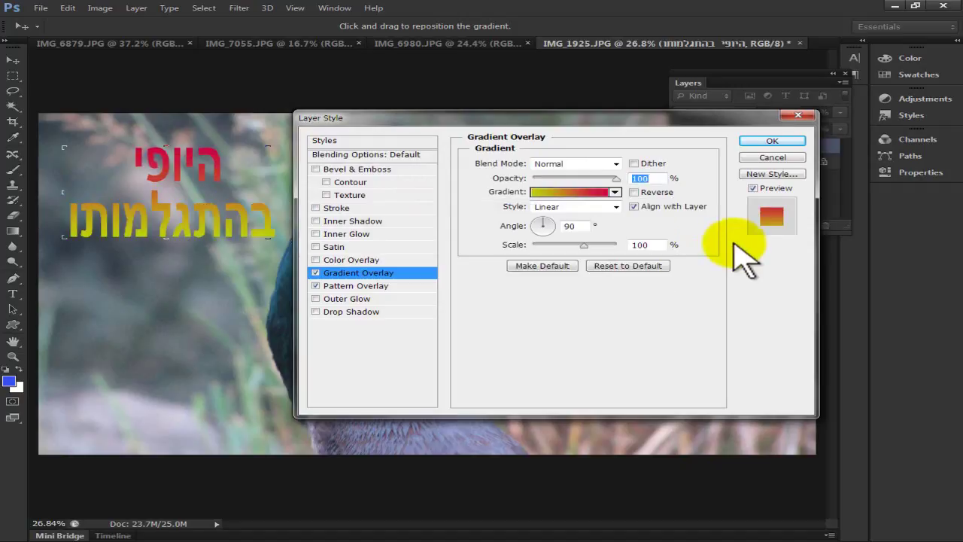
Edit the overlay's gradient, recoloring its 0% color stop with teal sampled from the duck's head (RGB 7, 134, 151).
drag(579, 121, 773, 128)
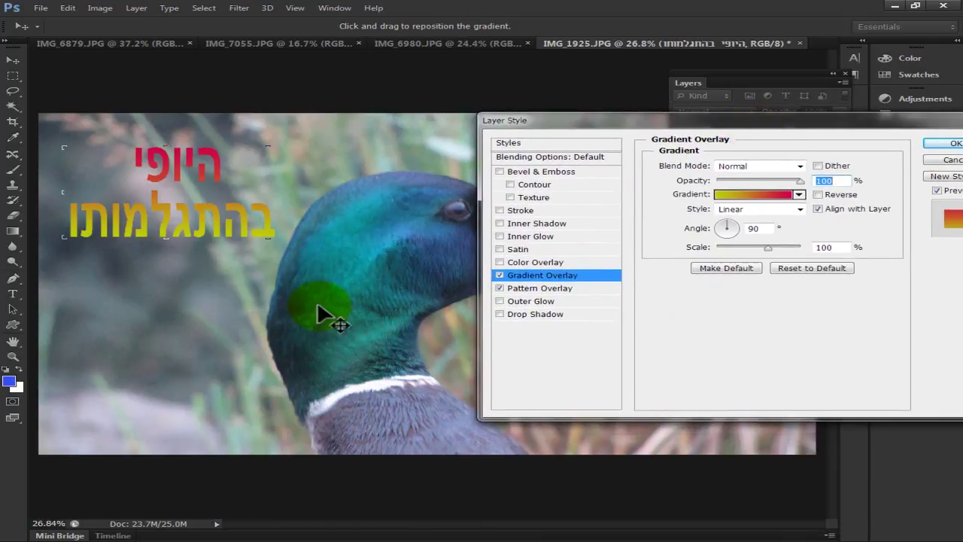
click(752, 195)
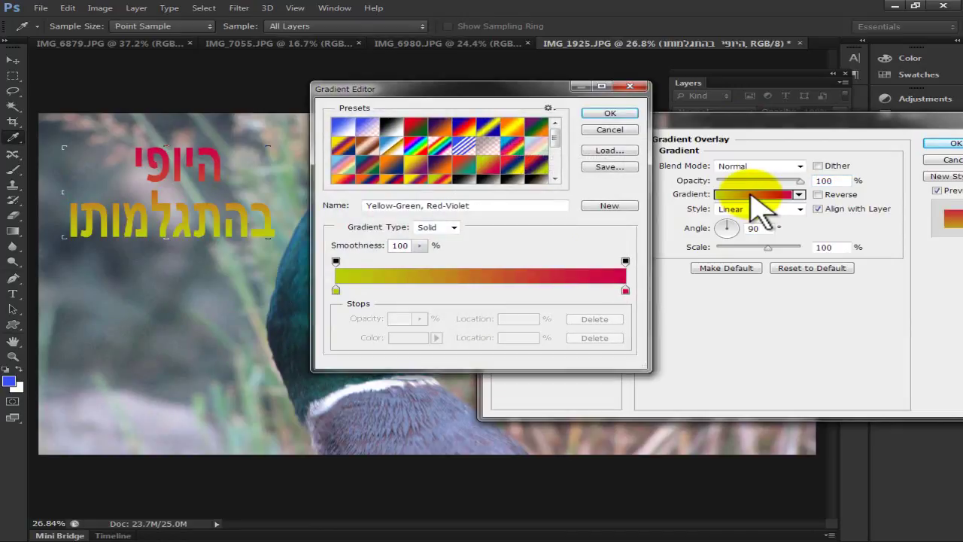
drag(471, 94, 590, 102)
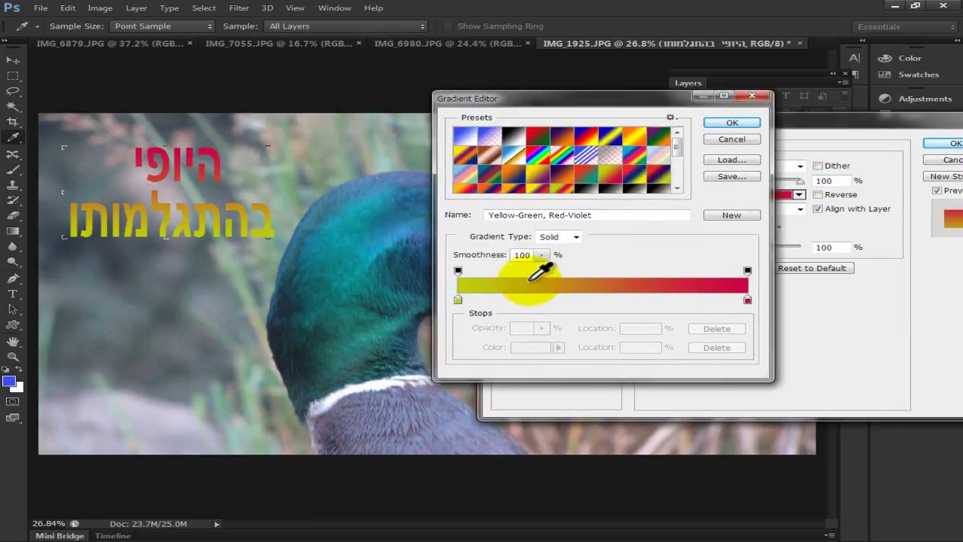
click(457, 272)
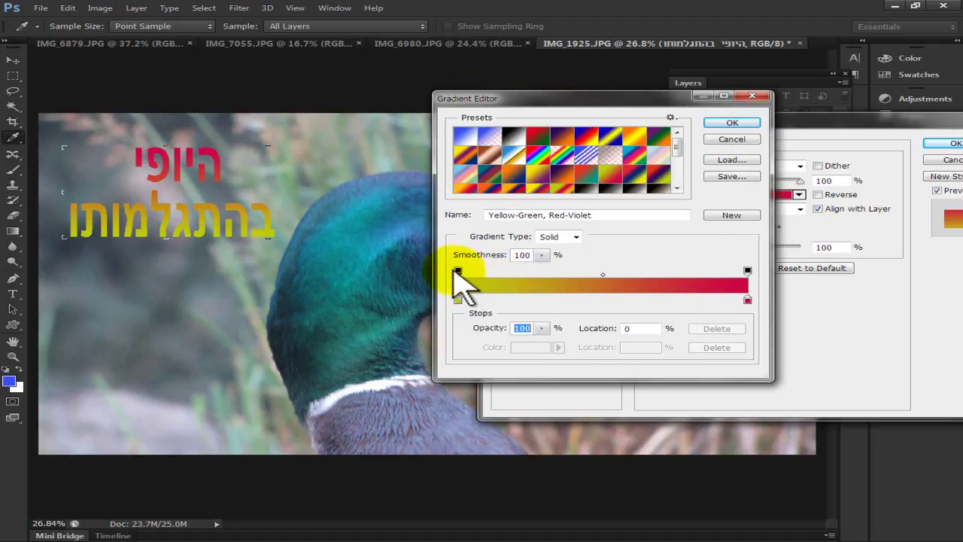
click(457, 299)
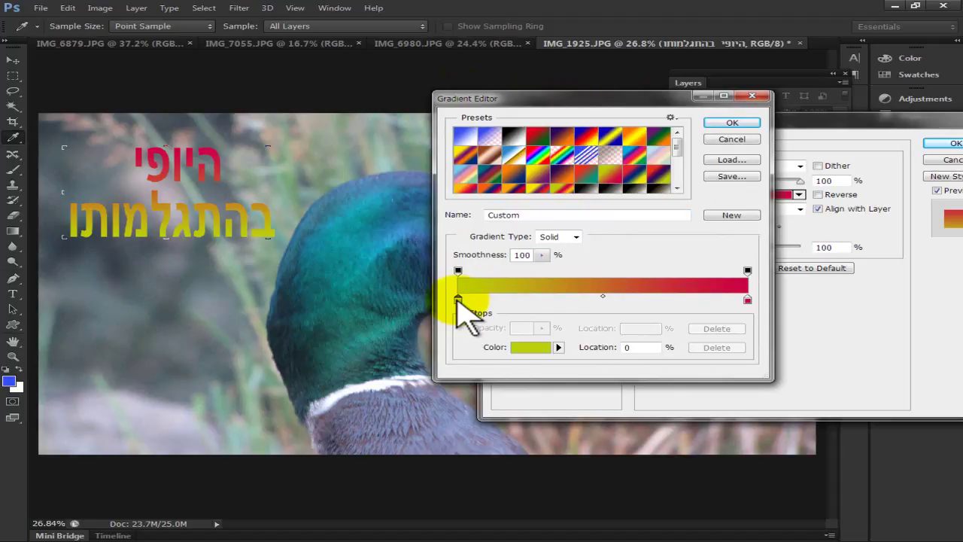
click(530, 347)
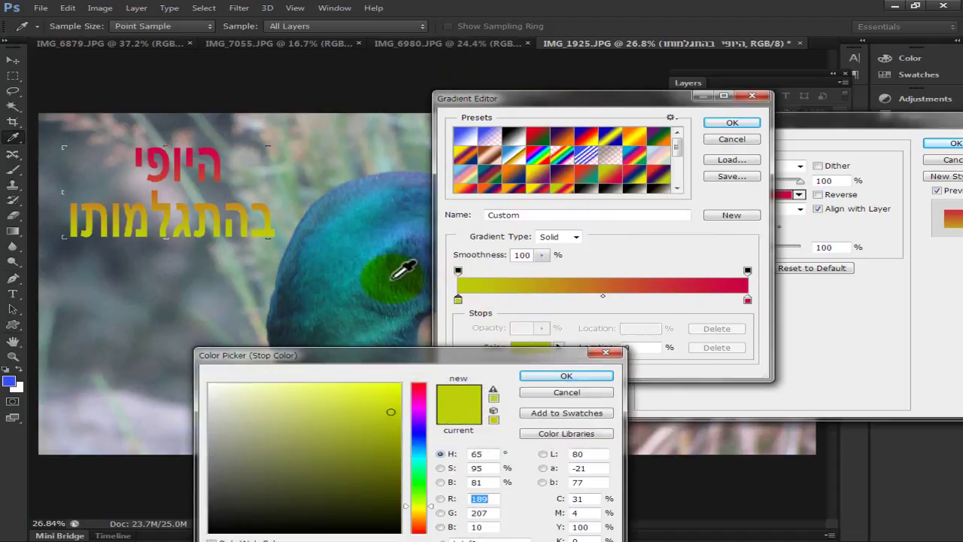
click(359, 230)
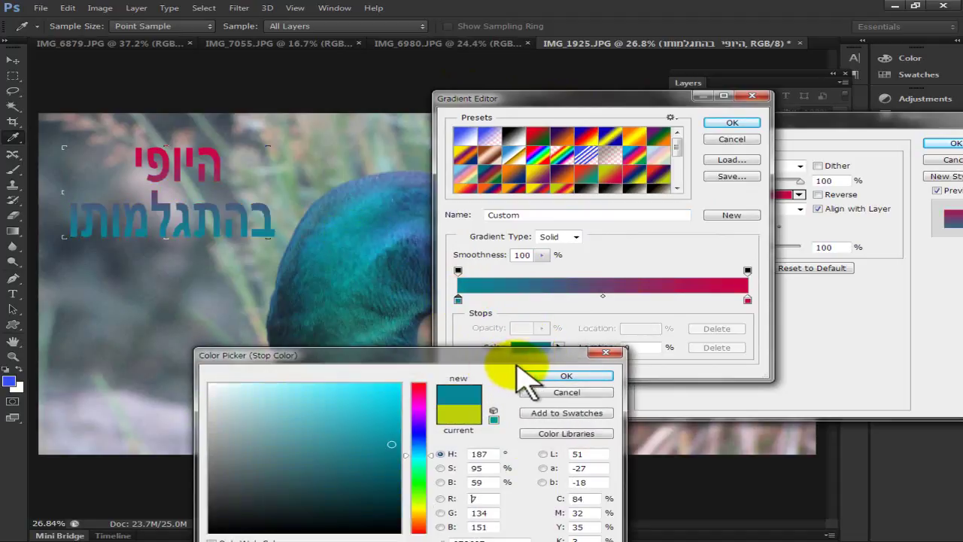
click(560, 376)
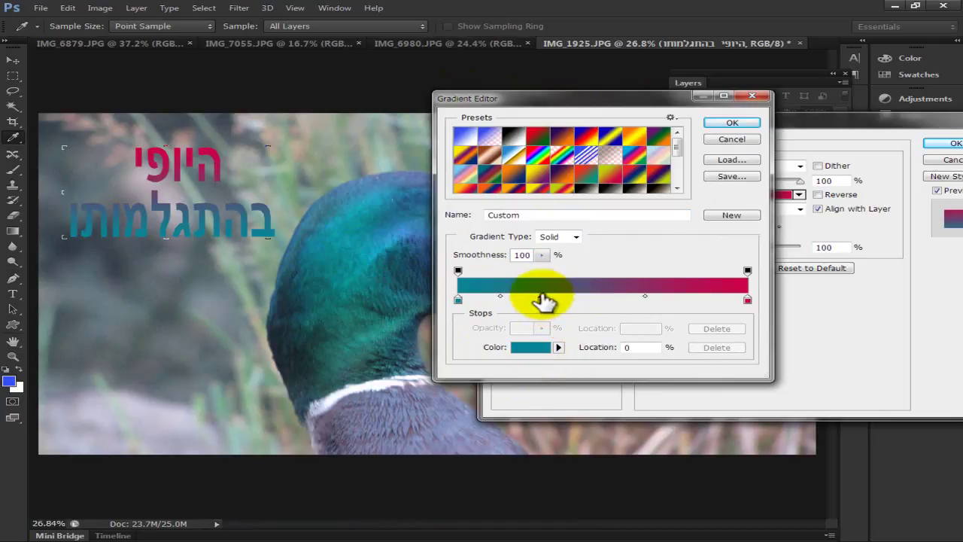
Add a color stop at 29% to the gradient and color it dark slate blue sampled from the duck's head (RGB 30, 48, 58).
click(540, 297)
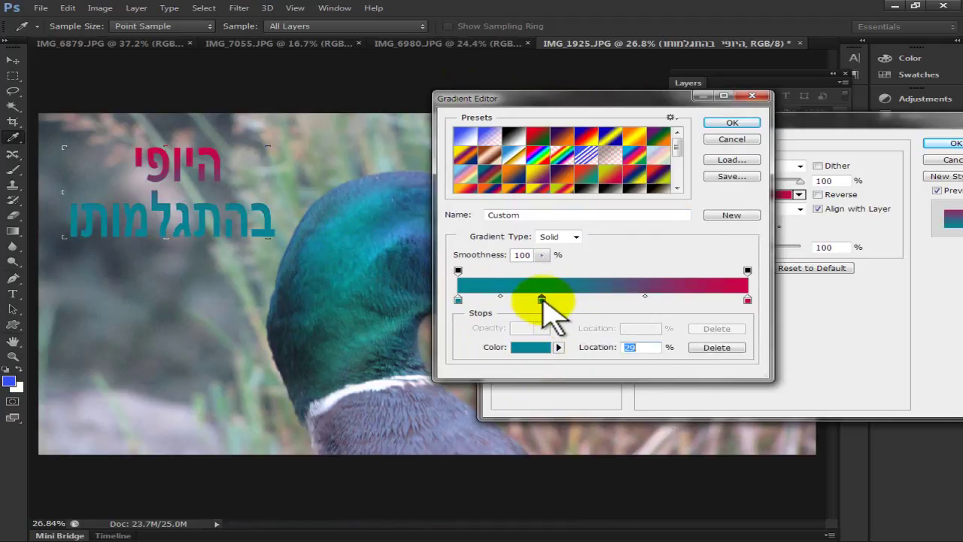
click(543, 348)
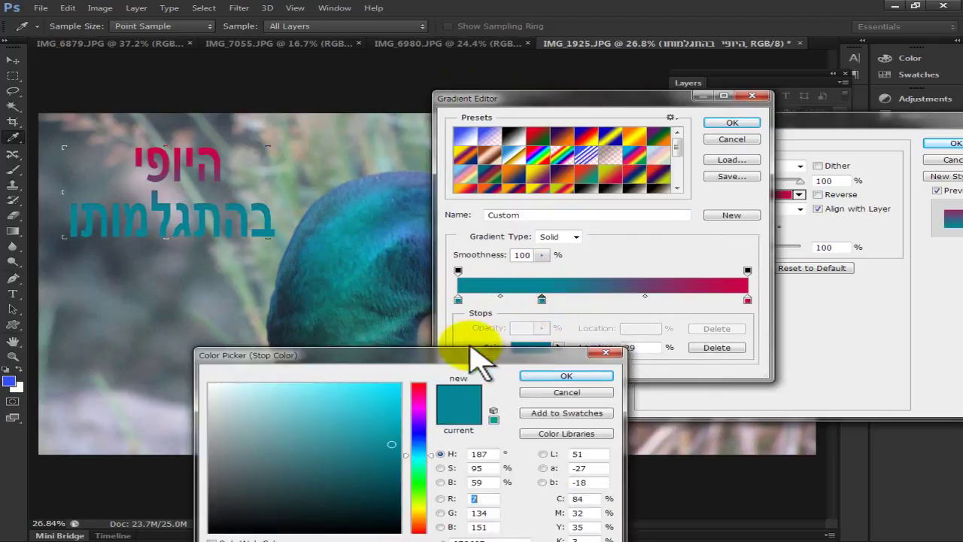
click(295, 297)
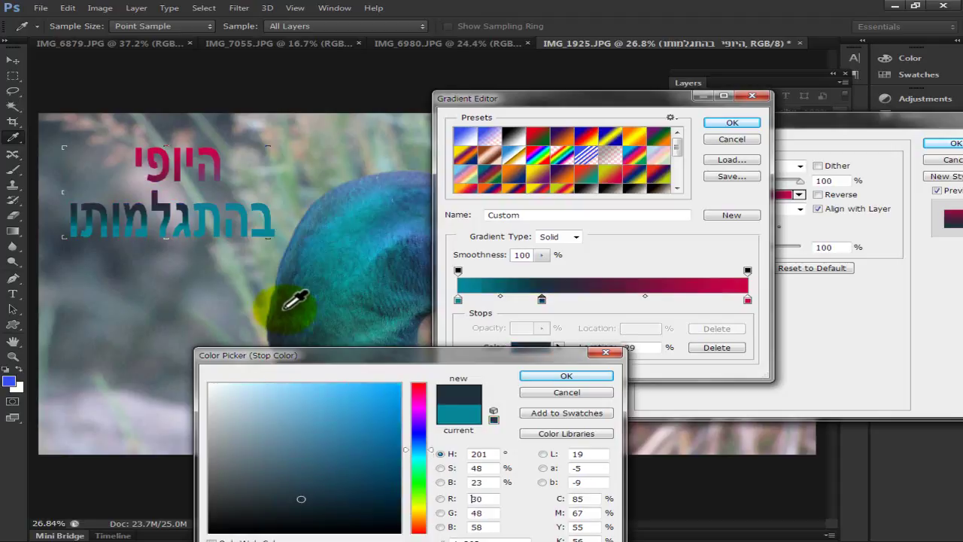
click(565, 375)
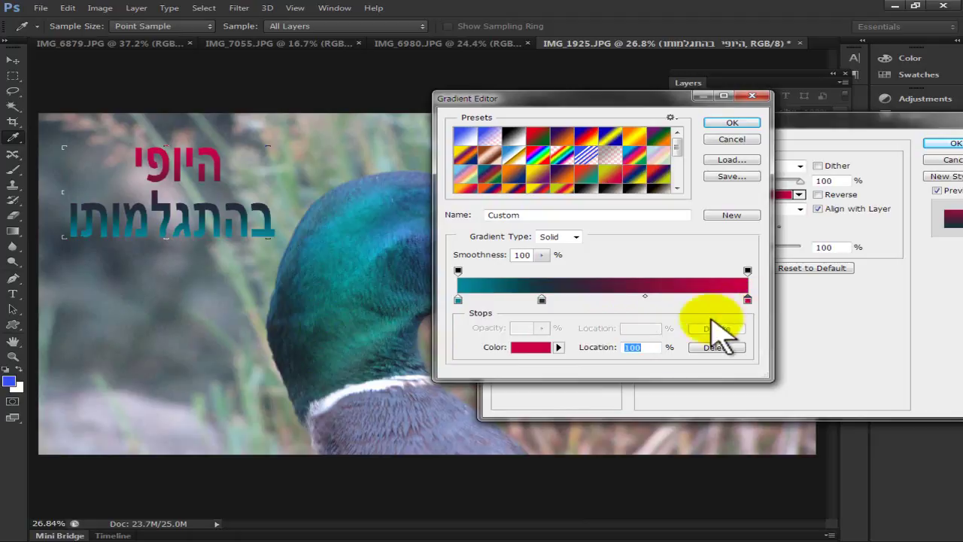
Recolor the gradient's 100% color stop with gray-purple sampled from the plumage below the duck's white neck ring.
click(558, 347)
click(594, 382)
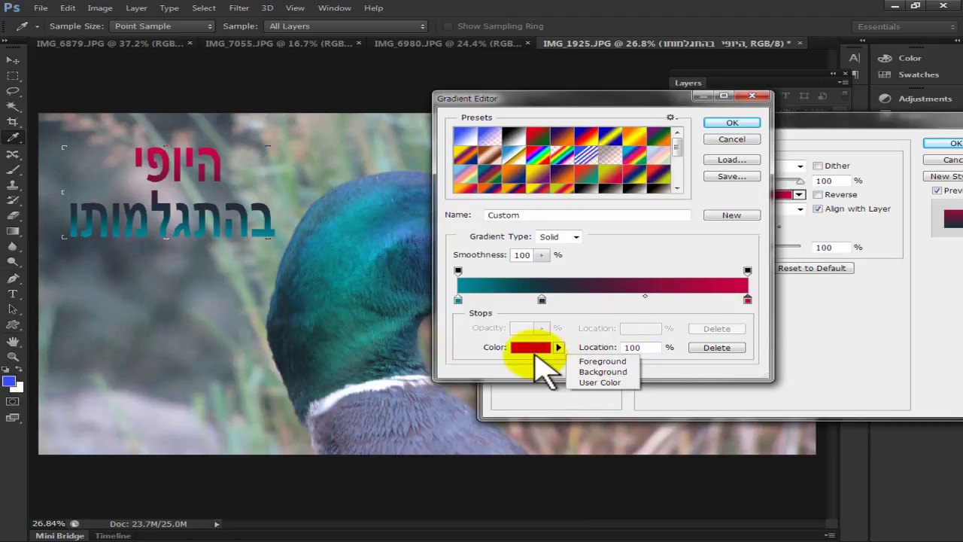
click(531, 352)
drag(426, 329, 586, 336)
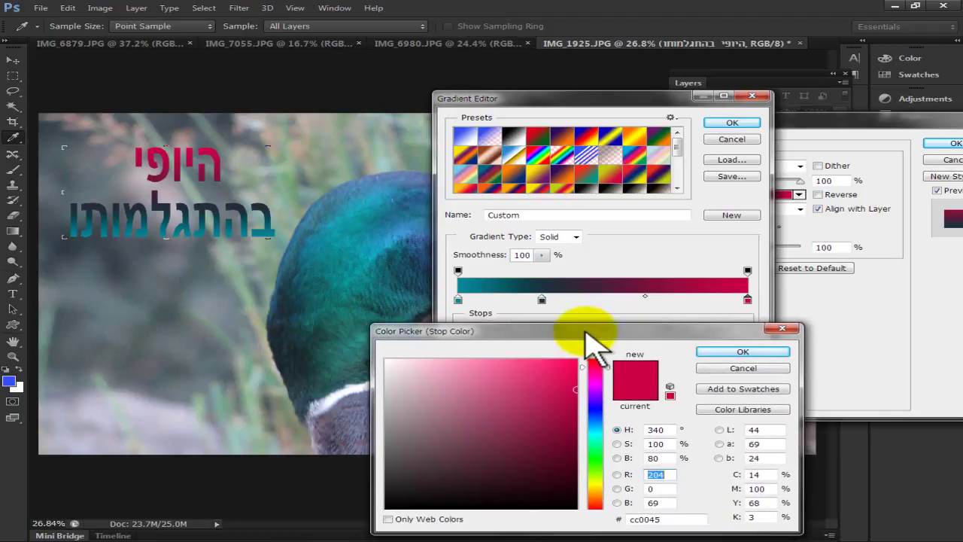
click(343, 401)
click(719, 352)
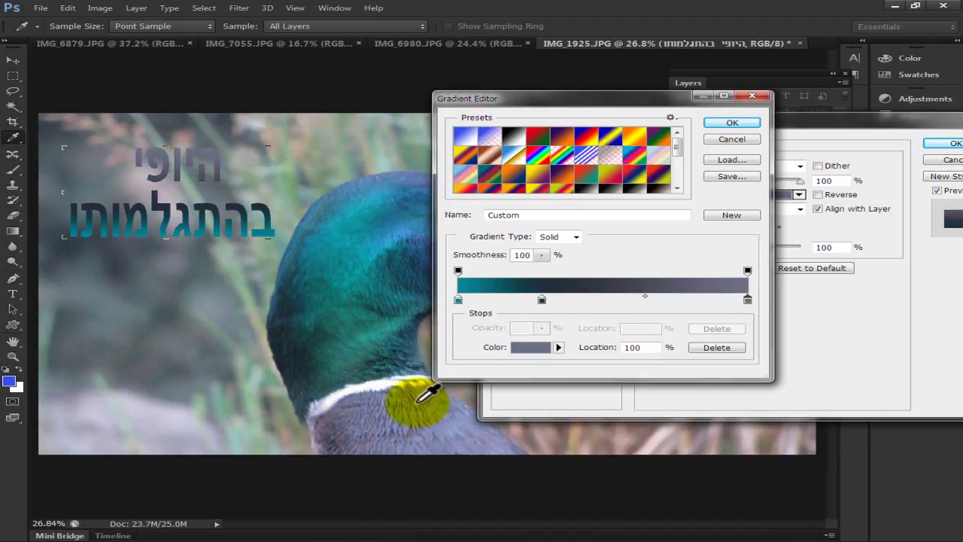
Move the dark color stop to 56%, add an opacity stop at 56% with 26% opacity, and accept the gradient.
drag(533, 305, 615, 310)
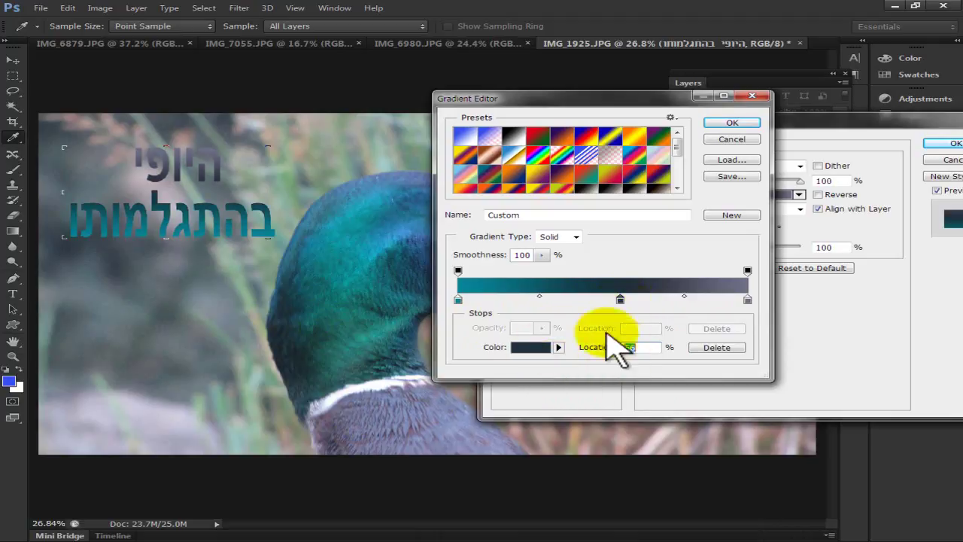
click(457, 272)
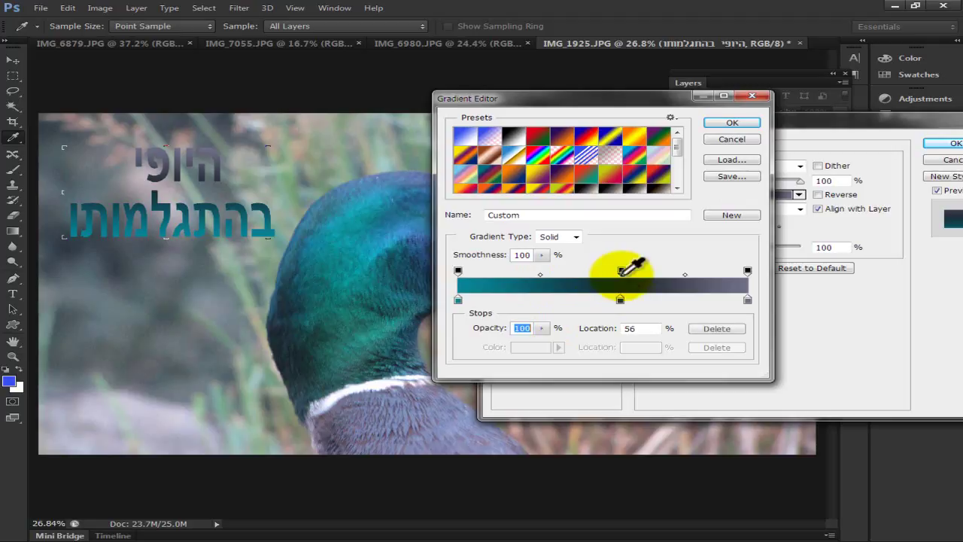
drag(537, 328, 485, 345)
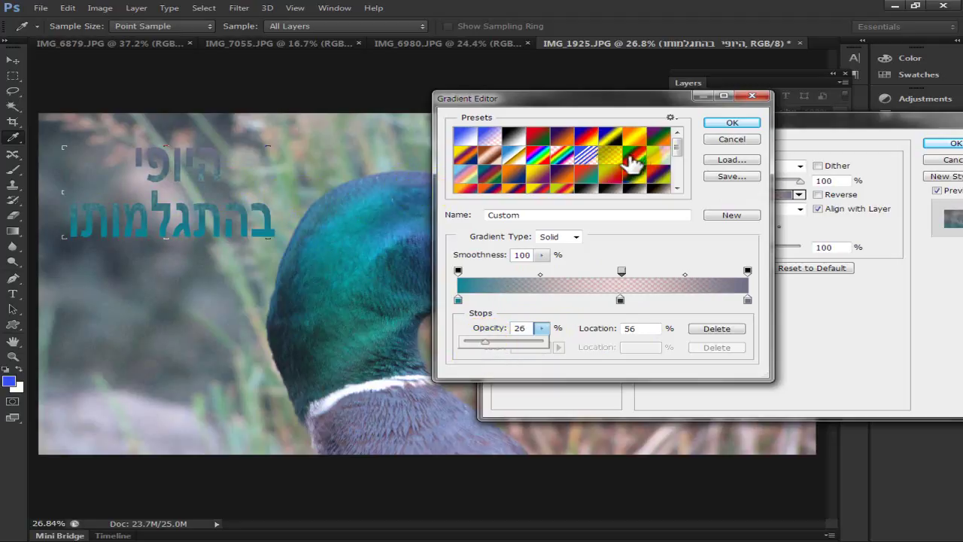
click(731, 123)
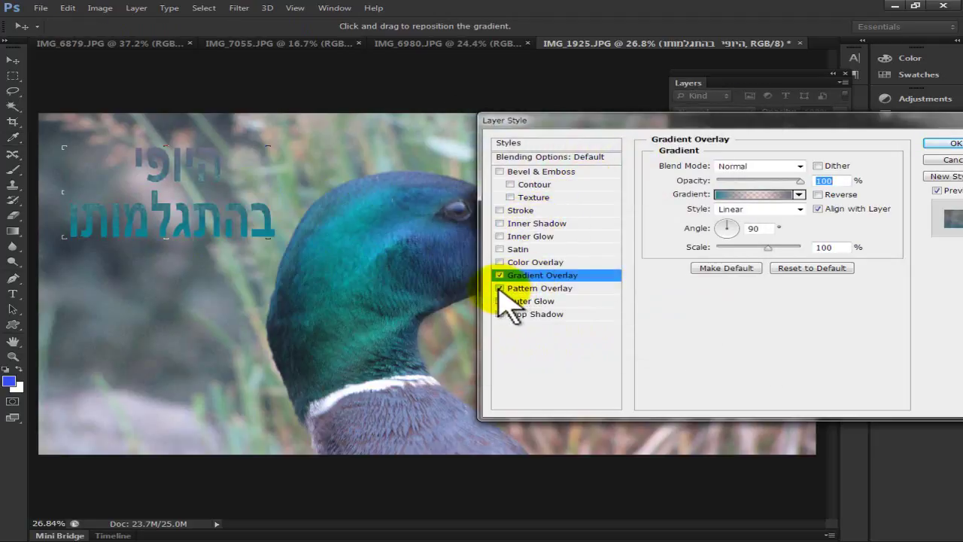
Set the pattern overlay to the yellow flower pattern at 981% scale and reposition it on the text.
click(527, 290)
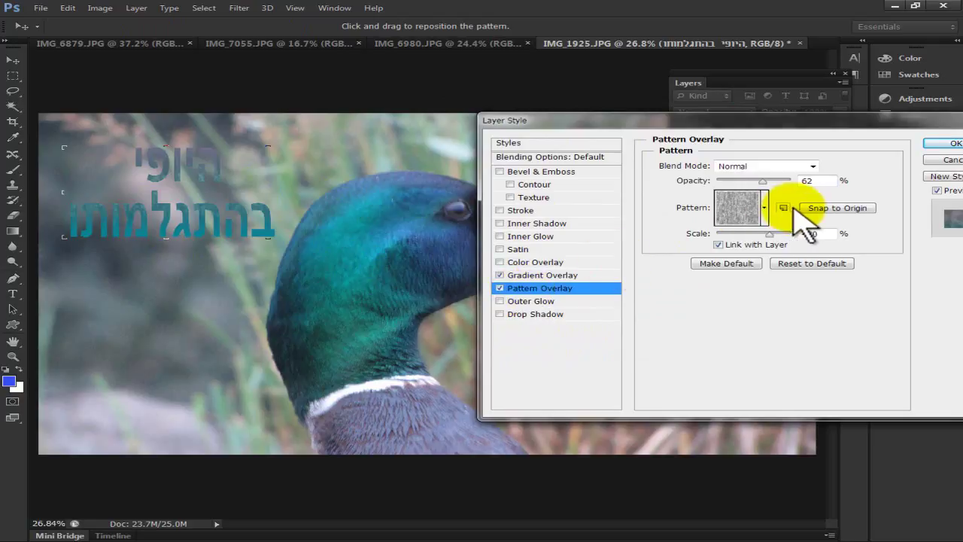
drag(772, 230, 783, 235)
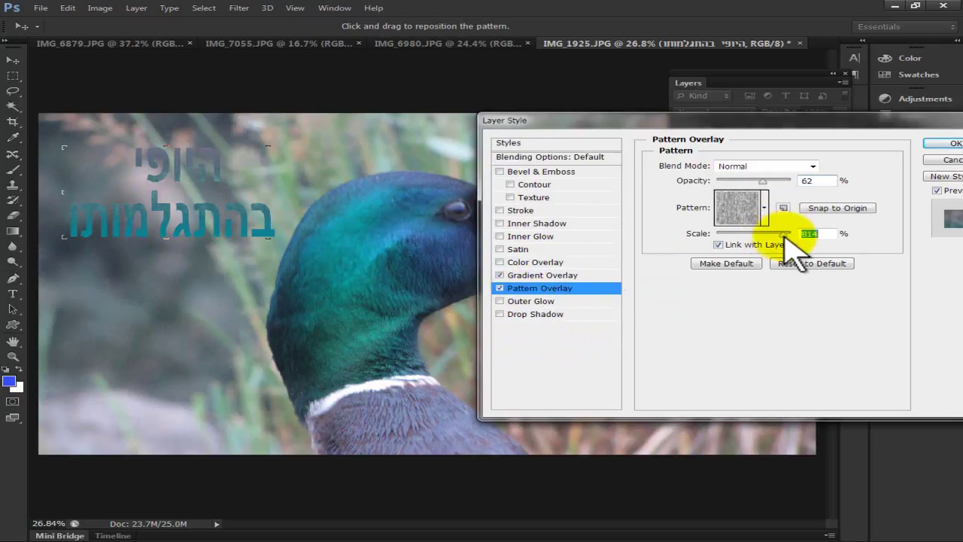
click(761, 218)
click(738, 280)
drag(192, 169, 204, 223)
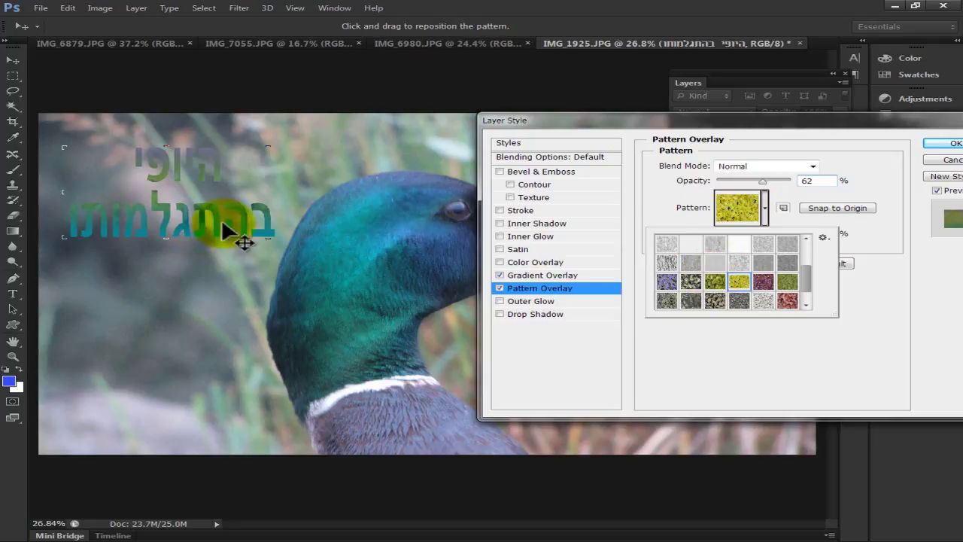
Compare the text with the pattern overlay off and on, and review the gradient and pattern overlay settings.
click(503, 288)
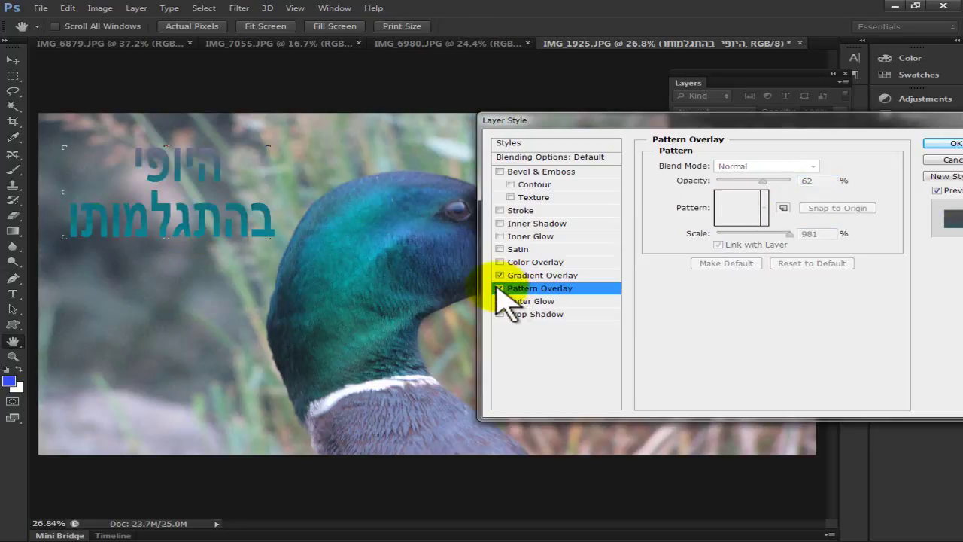
click(499, 288)
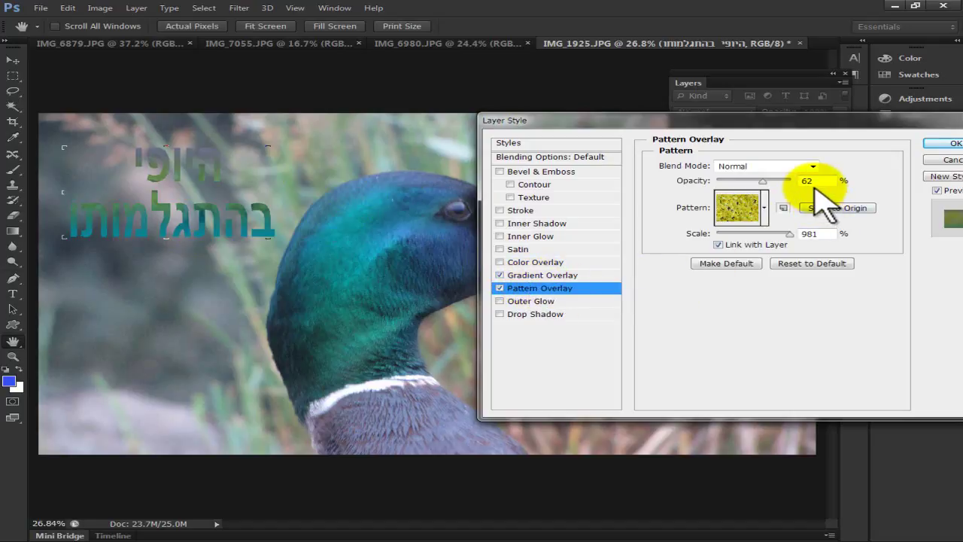
click(544, 275)
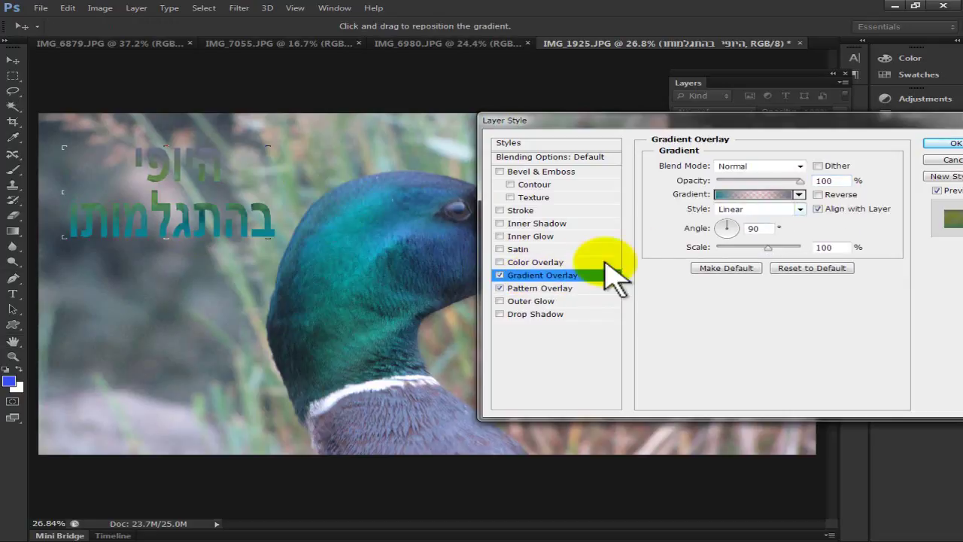
click(537, 288)
Try different angles for the gradient overlay and set it to 180°.
click(534, 275)
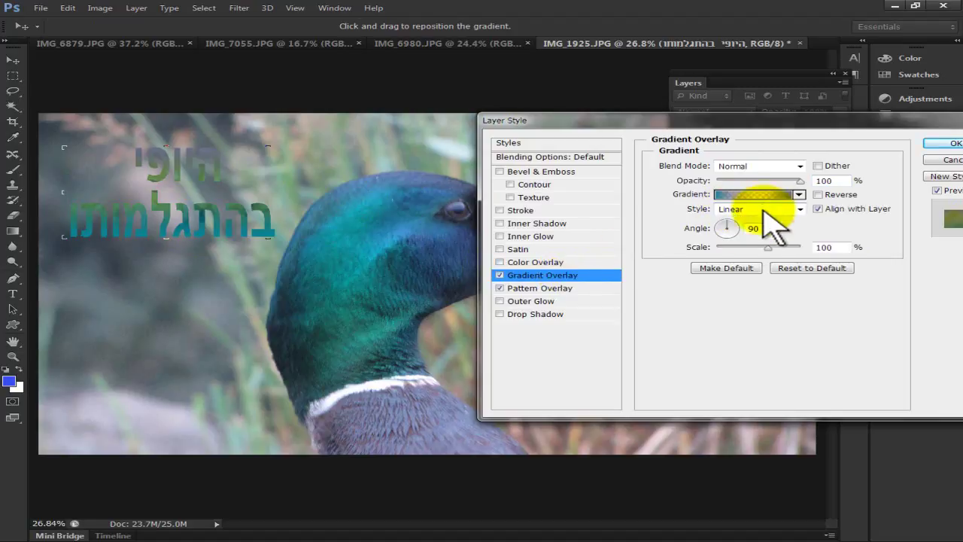
drag(722, 228, 742, 228)
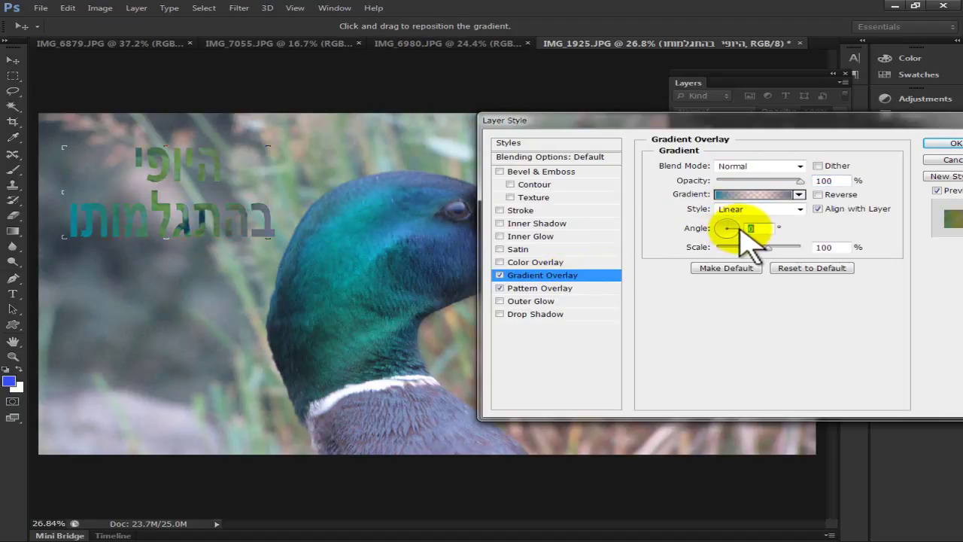
text(5)
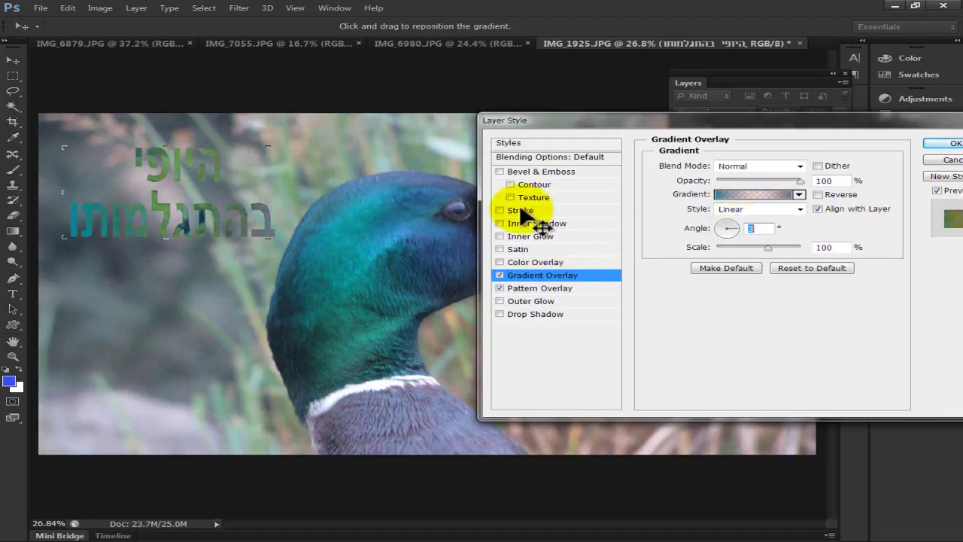
key(BackSpace)
text(3)
key(Return)
drag(736, 232, 692, 225)
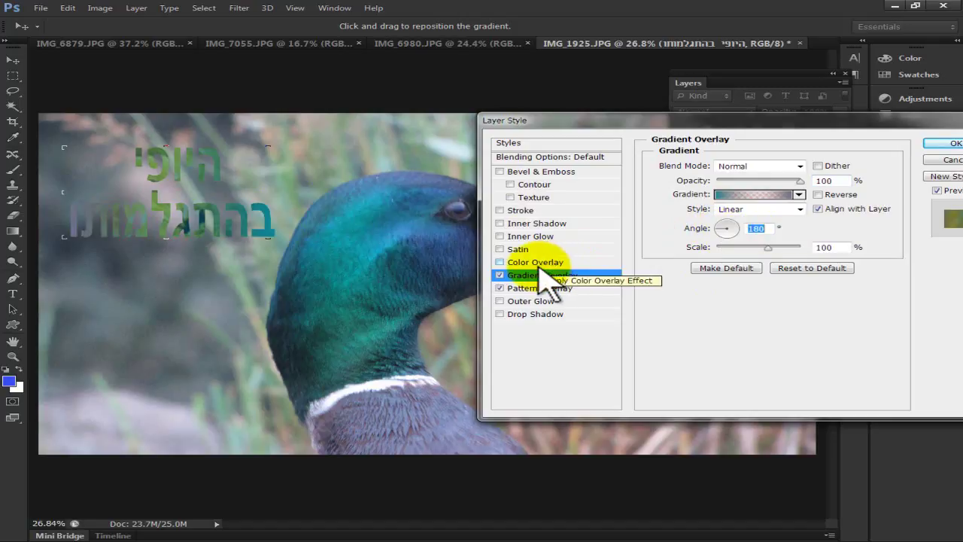
Add a red color overlay at 21% opacity and compare the text with the gradient and pattern overlays toggled off and on.
click(516, 263)
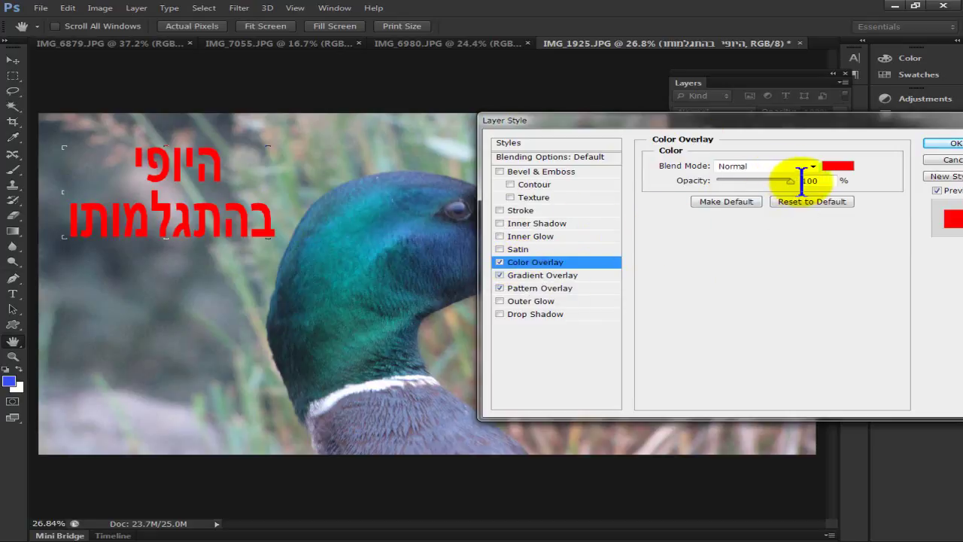
drag(794, 182, 739, 197)
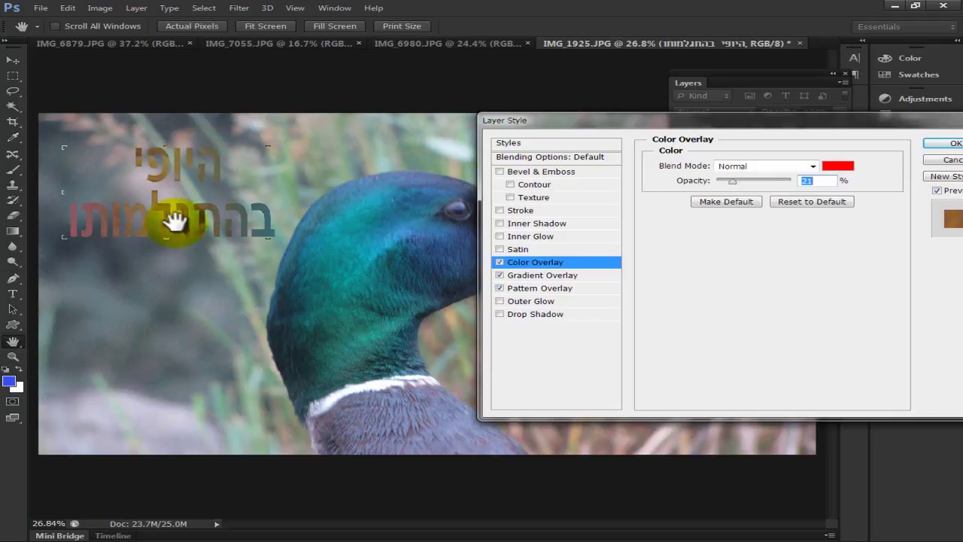
click(500, 276)
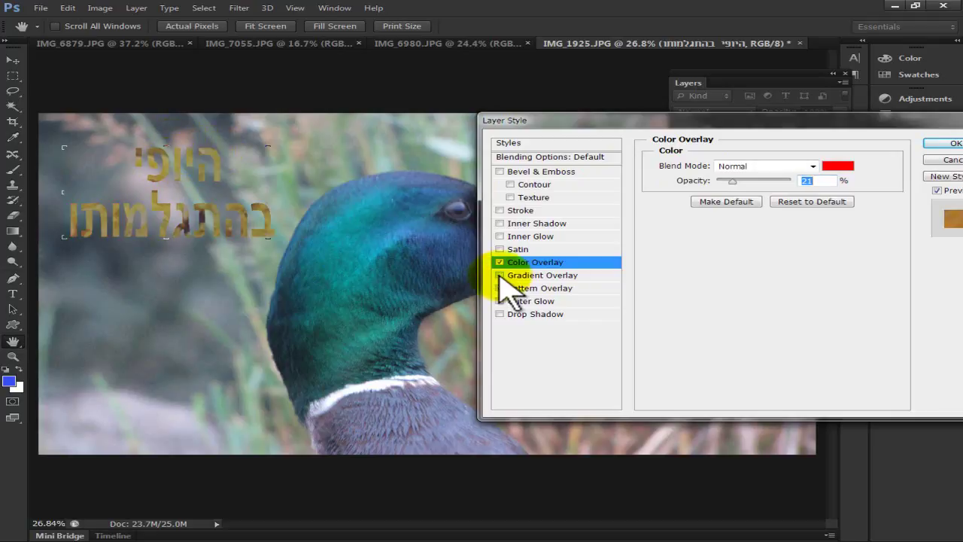
click(500, 276)
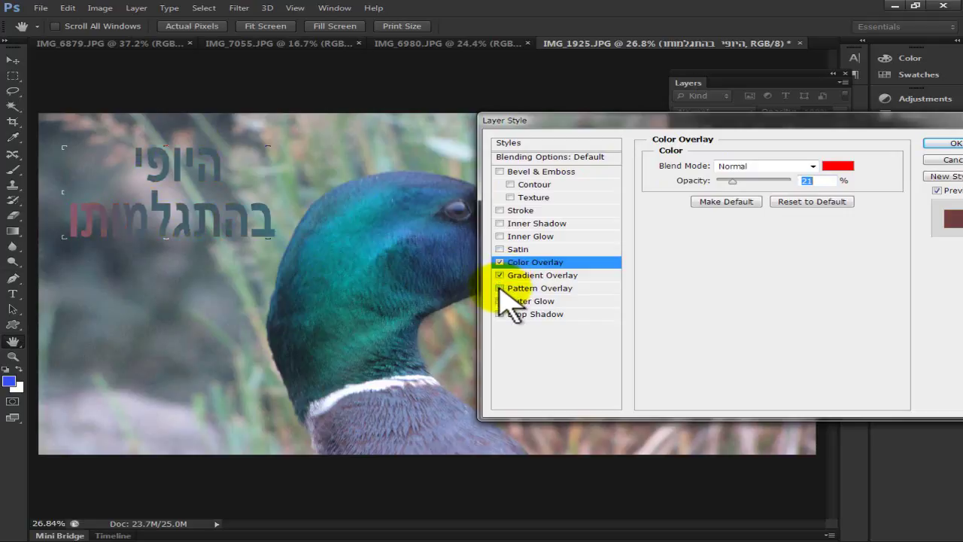
click(499, 288)
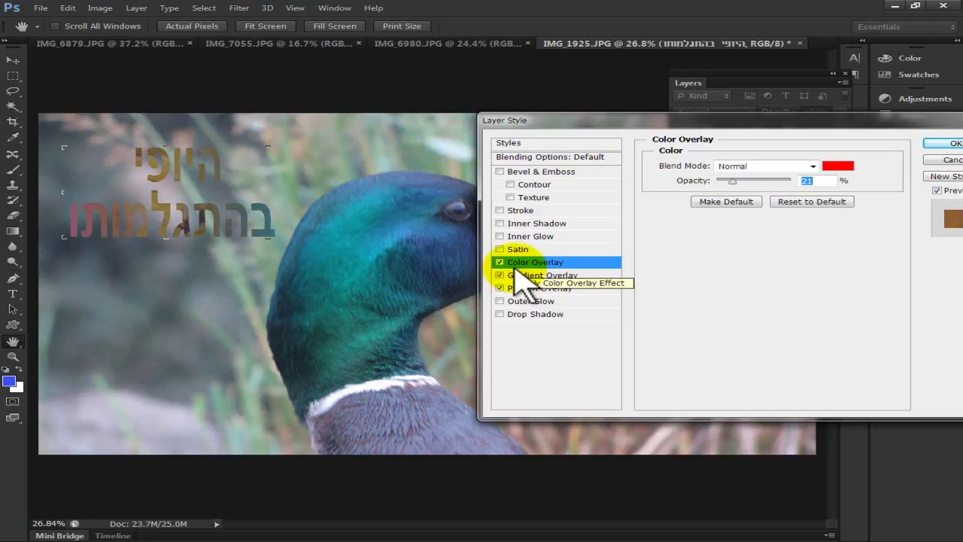
Recolor the color overlay with cyan-blue sampled from the duck's head (RGB 18, 169, 198) and apply the layer styles.
click(837, 165)
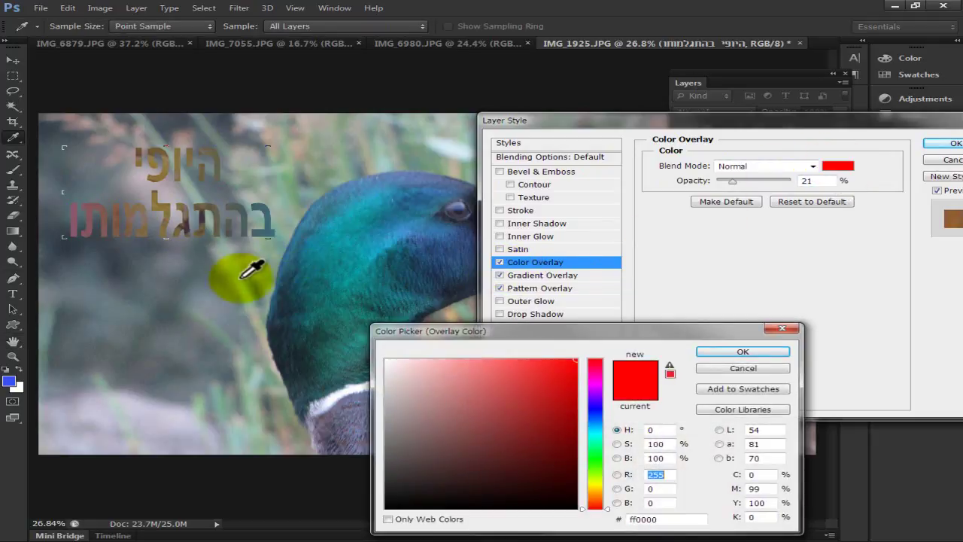
click(235, 275)
drag(234, 276, 340, 190)
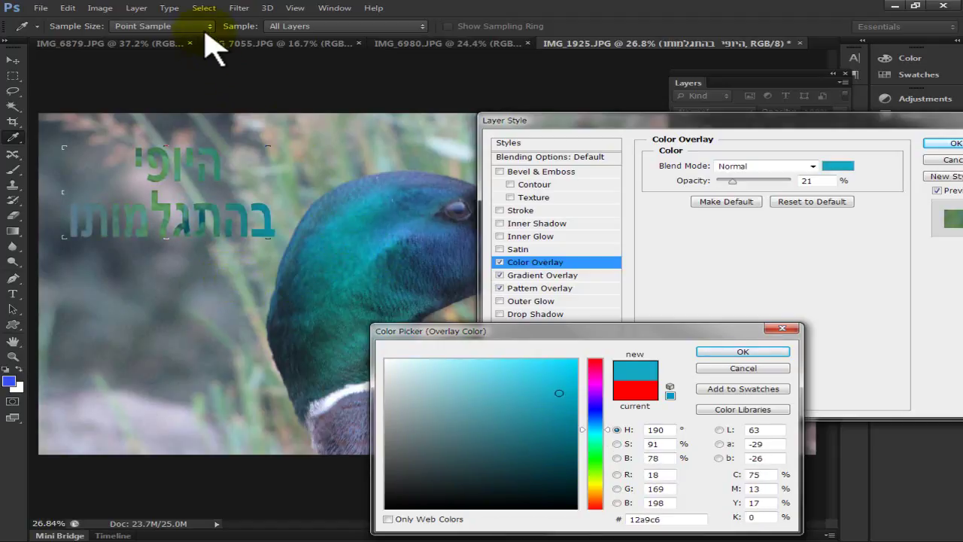
click(203, 29)
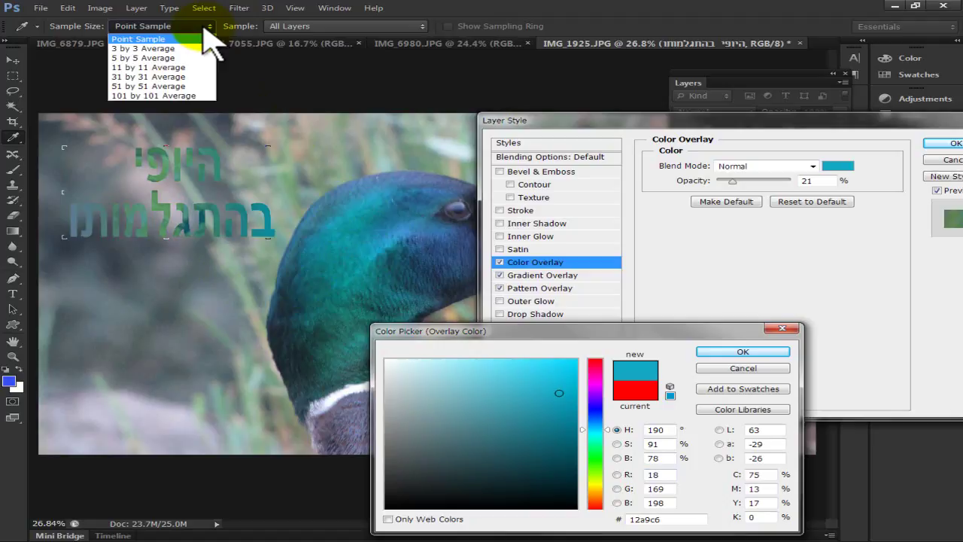
click(203, 32)
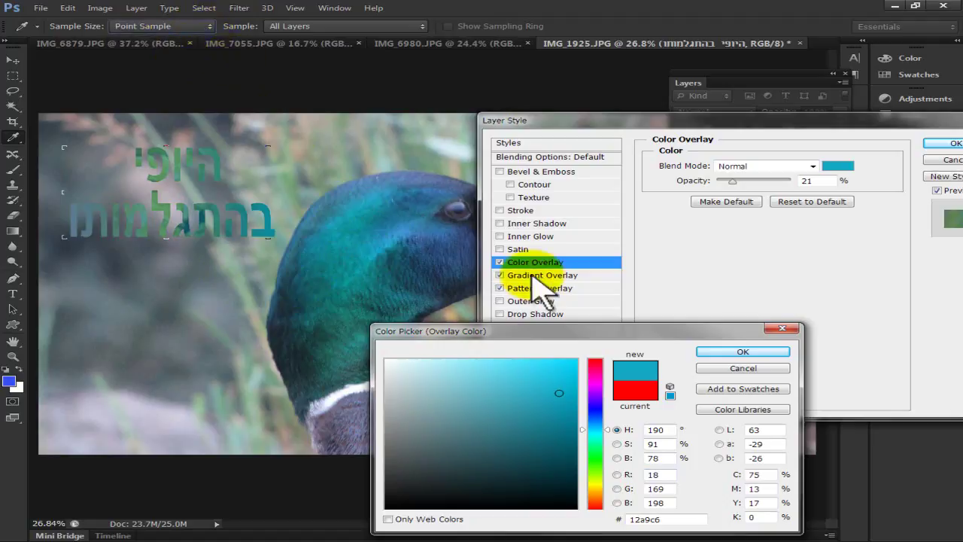
click(718, 352)
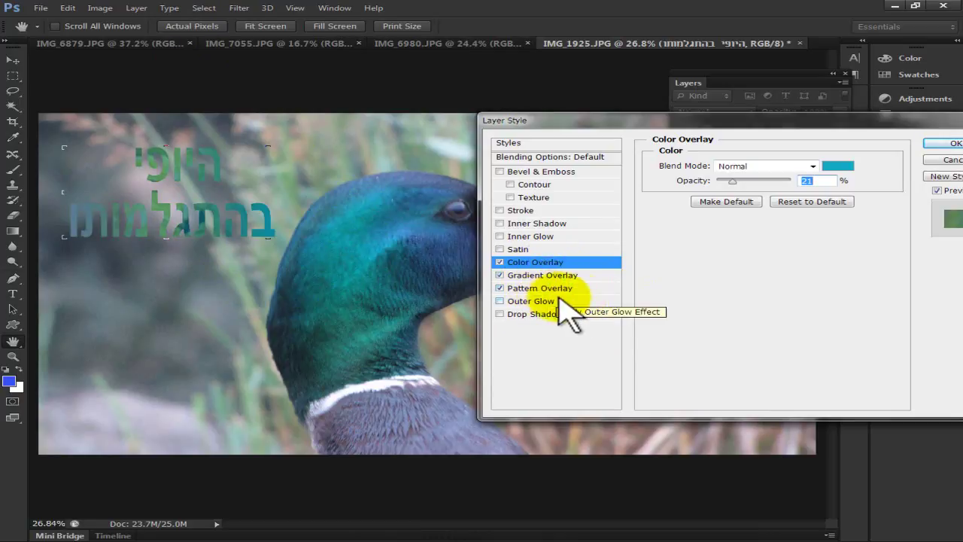
drag(805, 120, 686, 116)
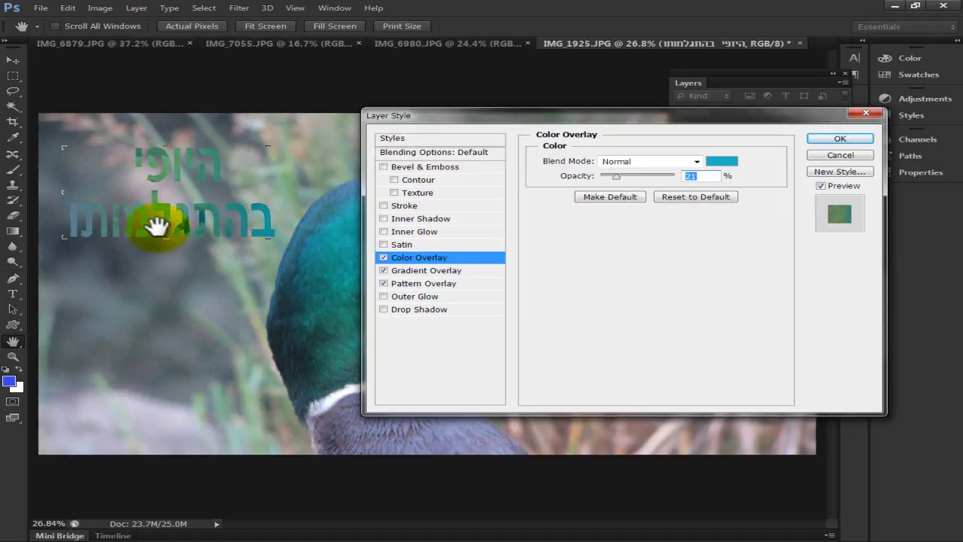
click(823, 140)
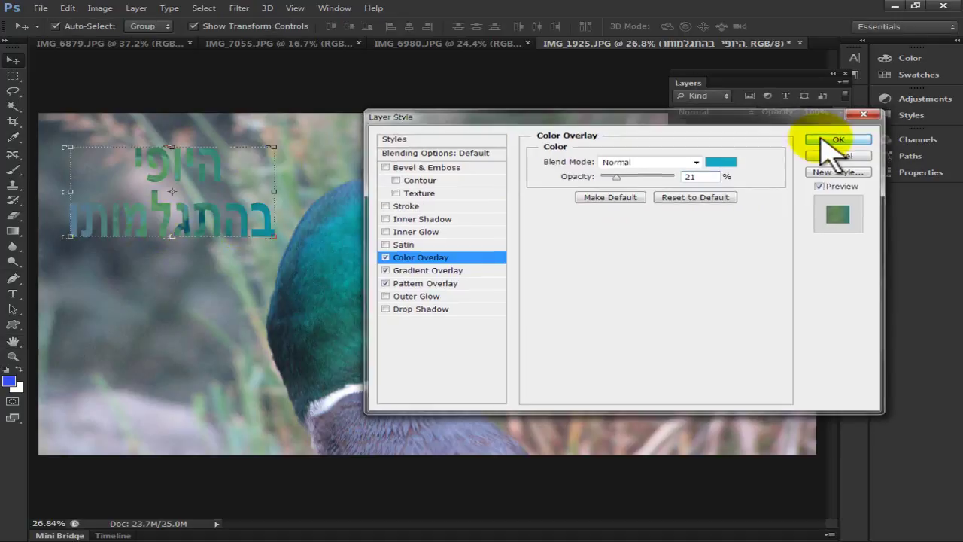